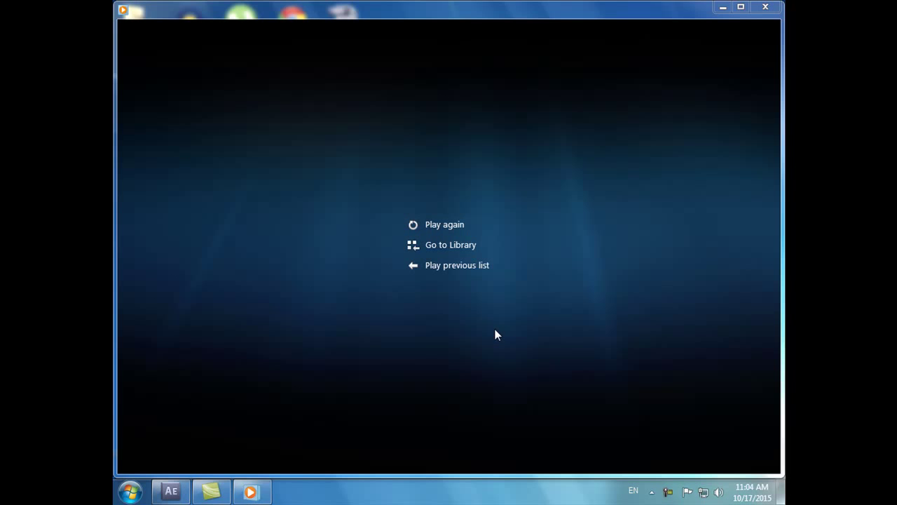
# Play the finished gold LEARNING POINT title video in Windows Media Player, then minimize the player.
pyautogui.click(449, 457)
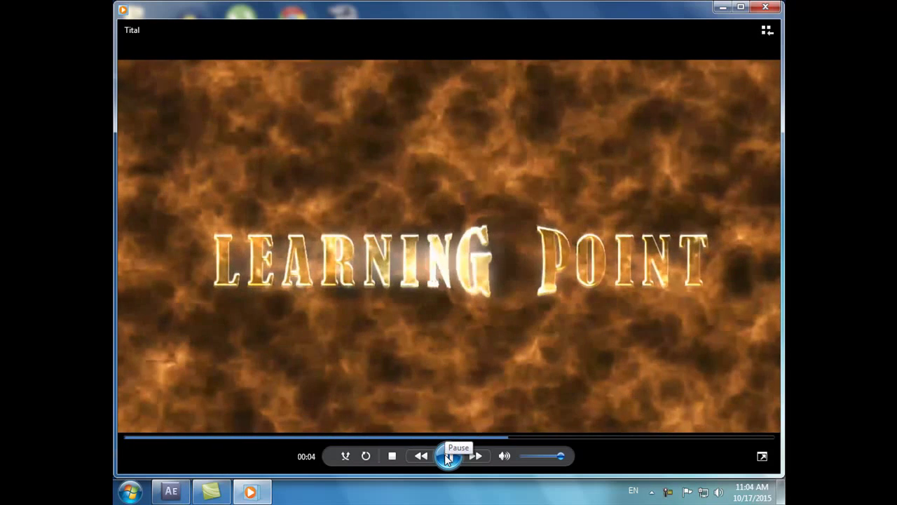
pyautogui.moveTo(263, 498)
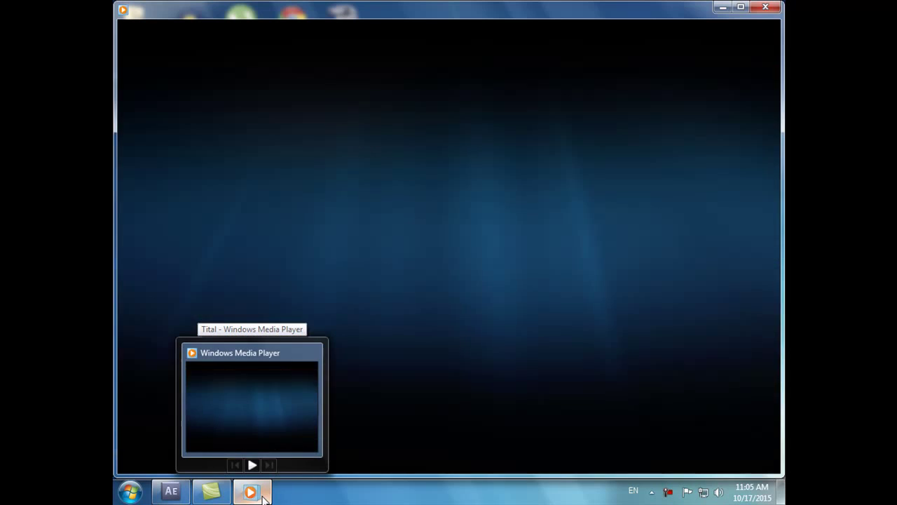
pyautogui.click(262, 497)
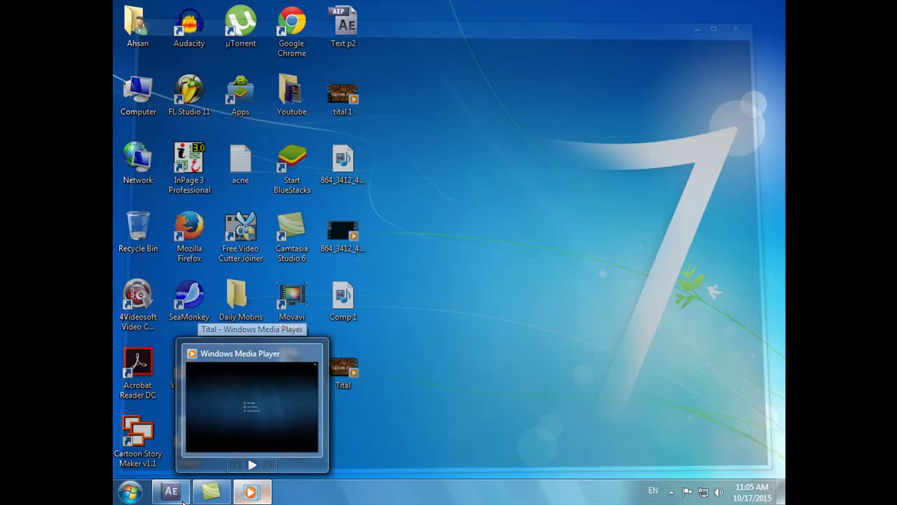
# Restore After Effects to show Text p2.aep's Tital1 composition and open the Composition menu.
pyautogui.click(181, 499)
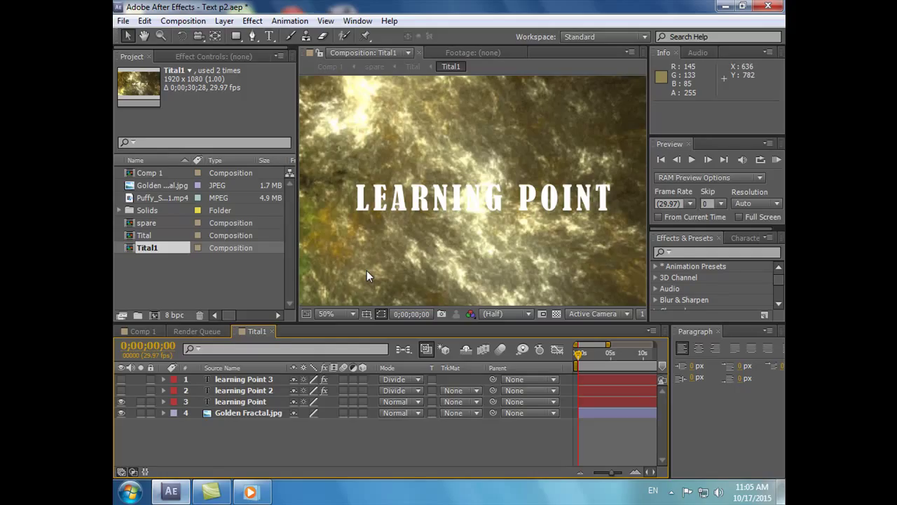
pyautogui.click(183, 20)
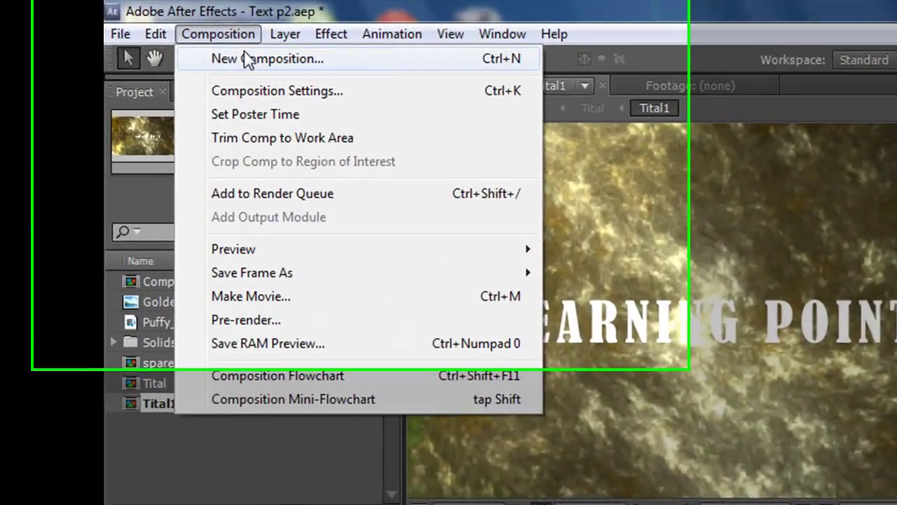
pyautogui.click(248, 59)
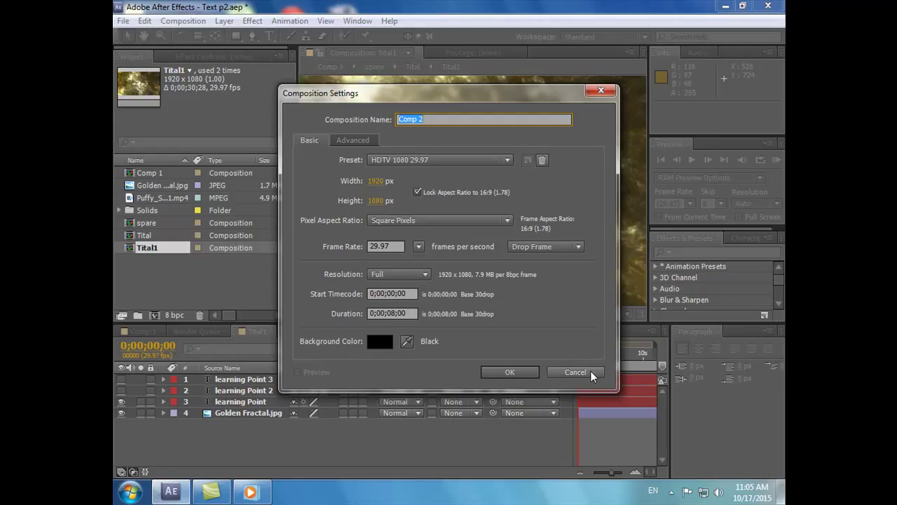
pyautogui.click(575, 372)
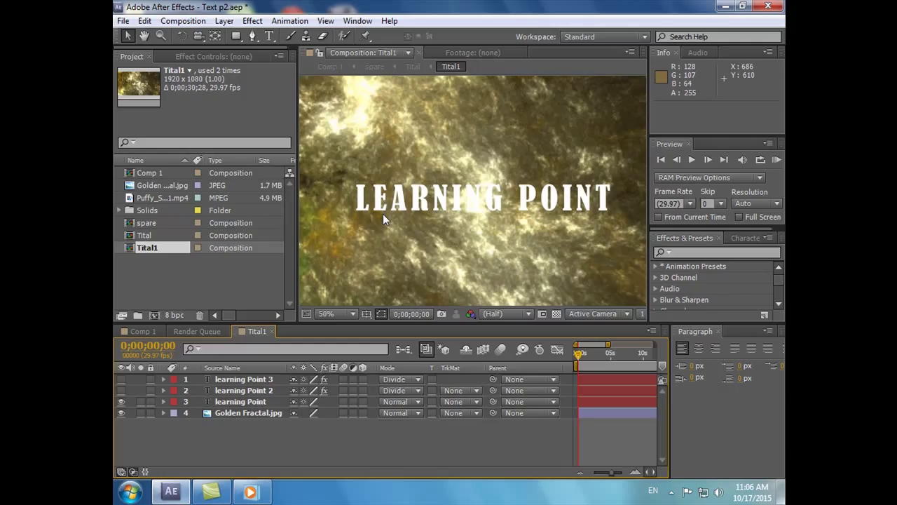
pyautogui.click(242, 403)
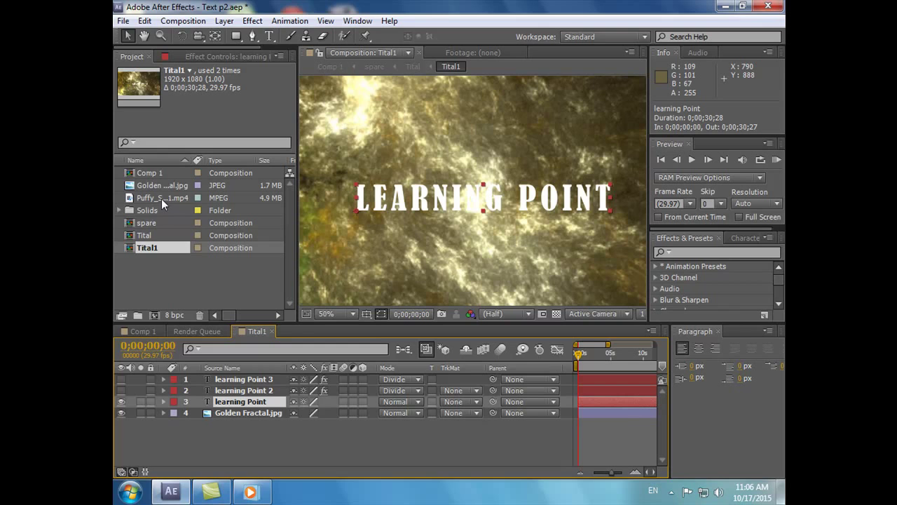
pyautogui.click(253, 413)
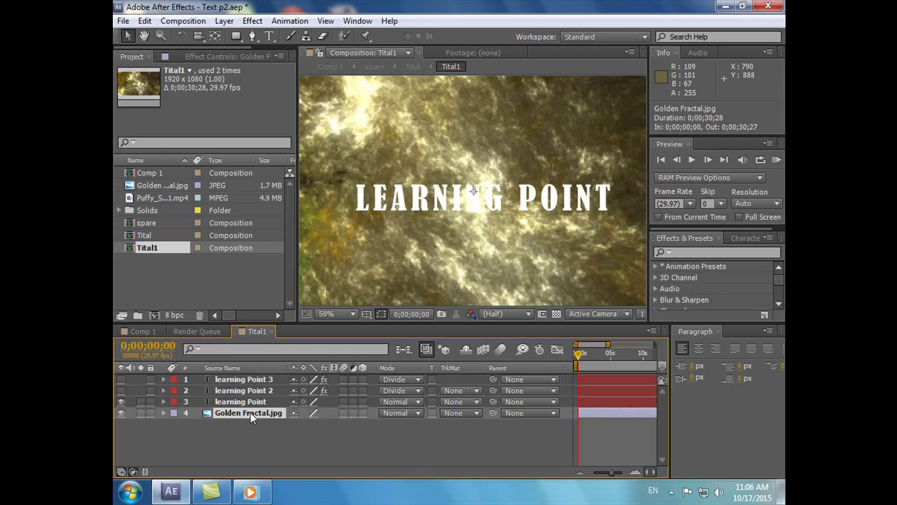
# Set Golden Fractal.jpg's track matte to Alpha Matte "learning Point" so gold fills only the letters.
pyautogui.click(477, 413)
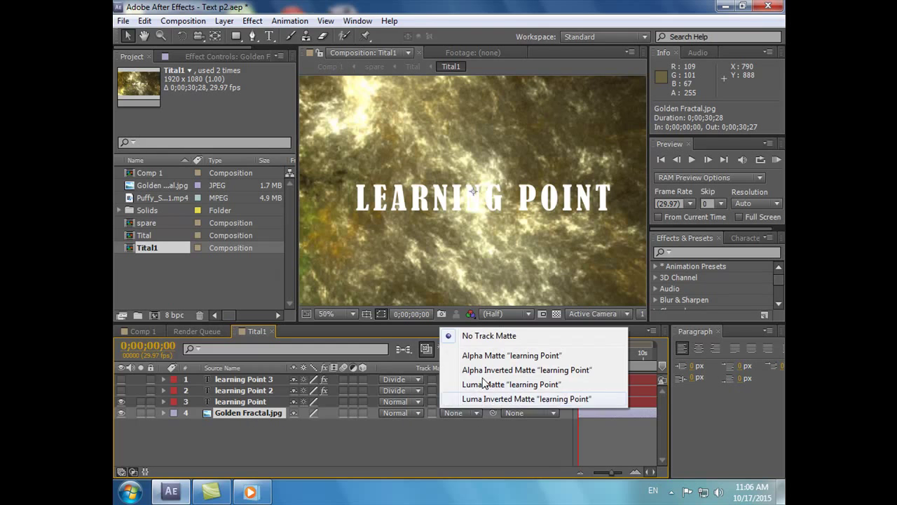
pyautogui.click(406, 223)
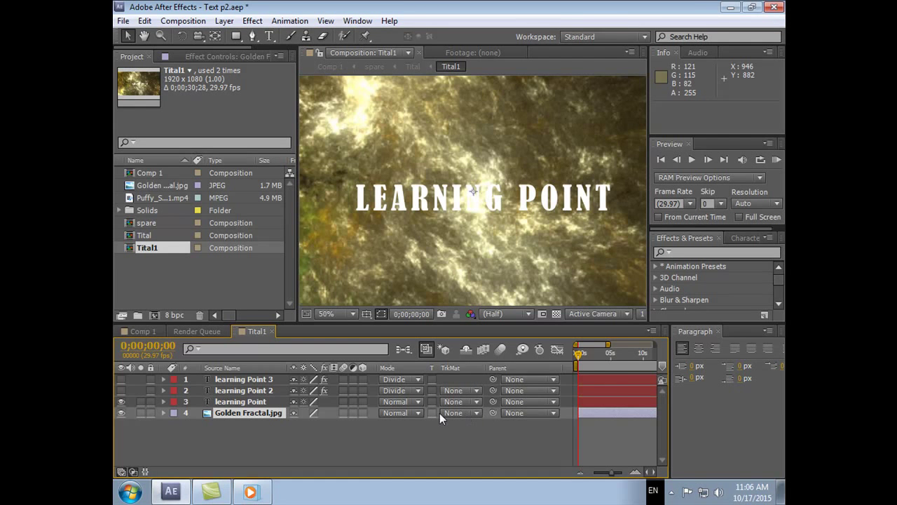
pyautogui.click(478, 414)
pyautogui.click(489, 356)
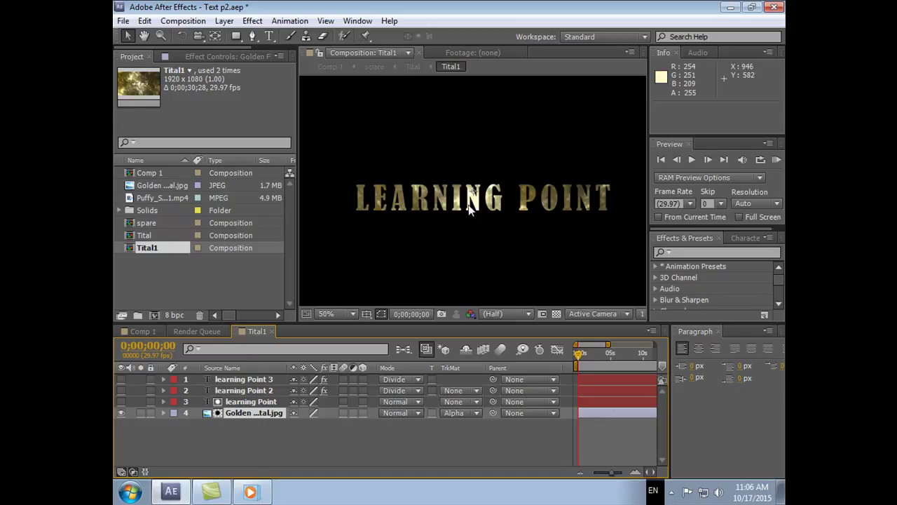
pyautogui.click(262, 400)
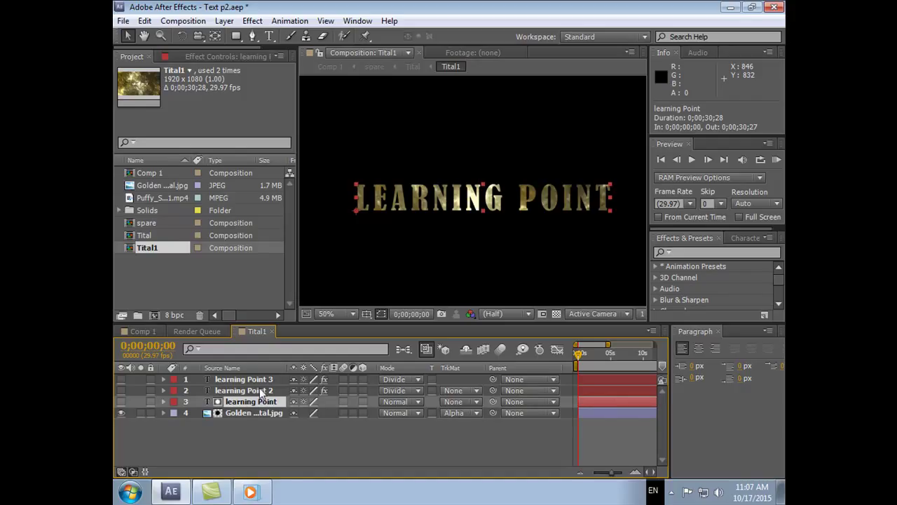
# Turn on learning Point 2 and inspect its Bevel Alpha: 3.50 thickness, +35° angle, 0.83 intensity.
pyautogui.click(260, 389)
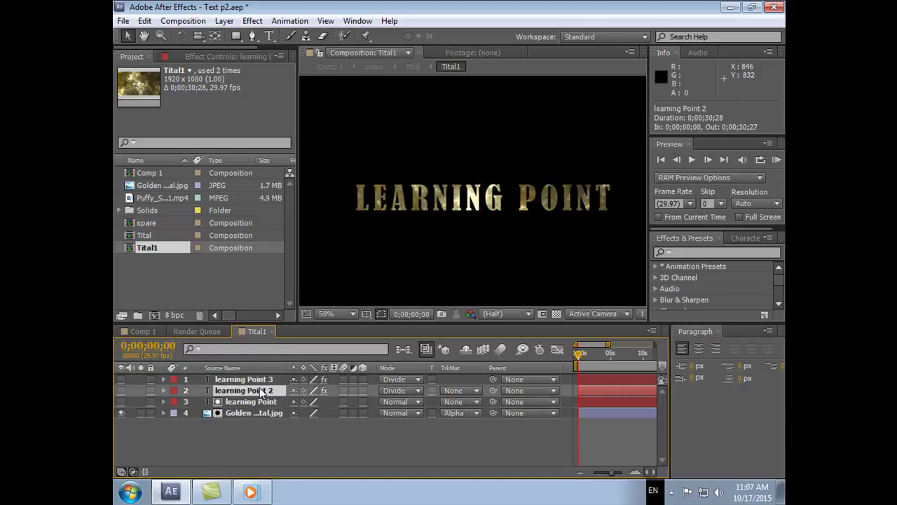
pyautogui.click(123, 391)
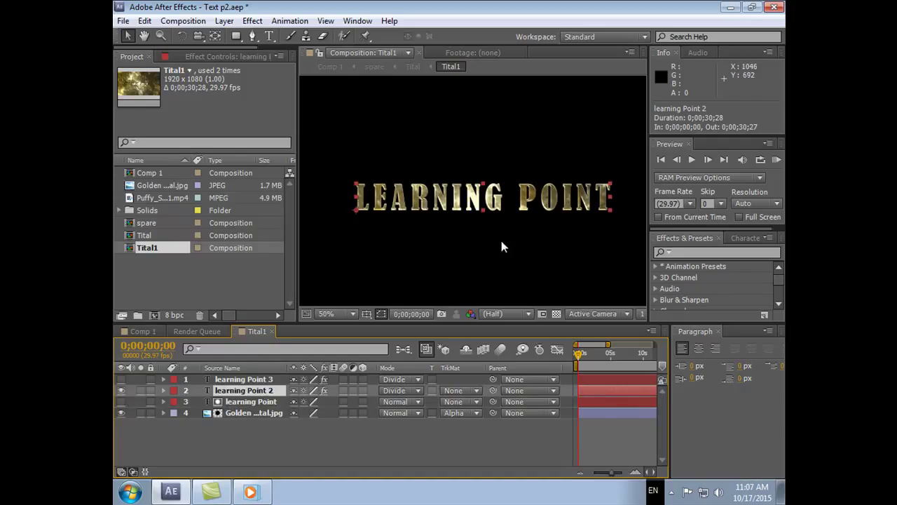
pyautogui.click(165, 391)
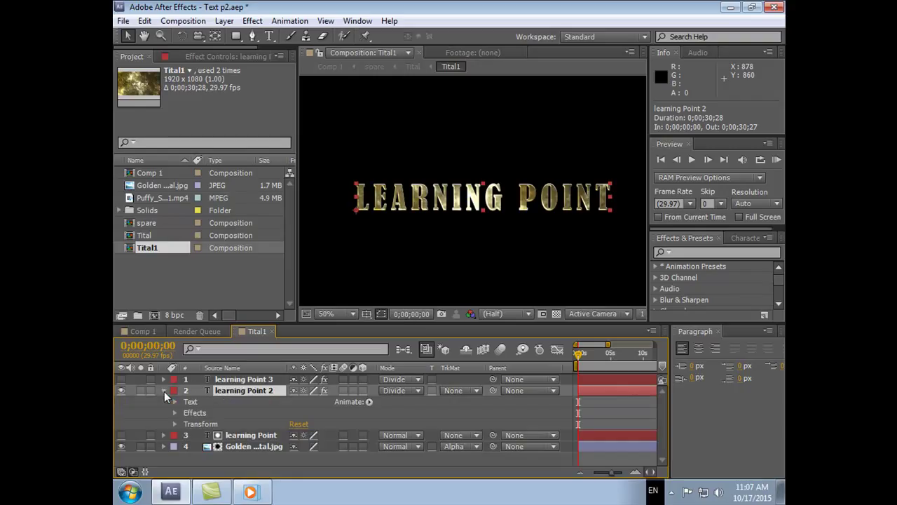
pyautogui.click(175, 413)
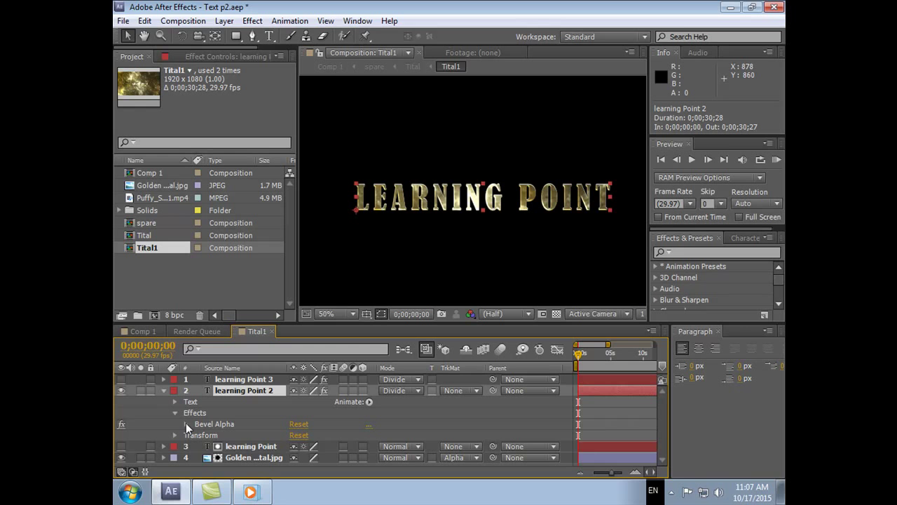
pyautogui.click(186, 423)
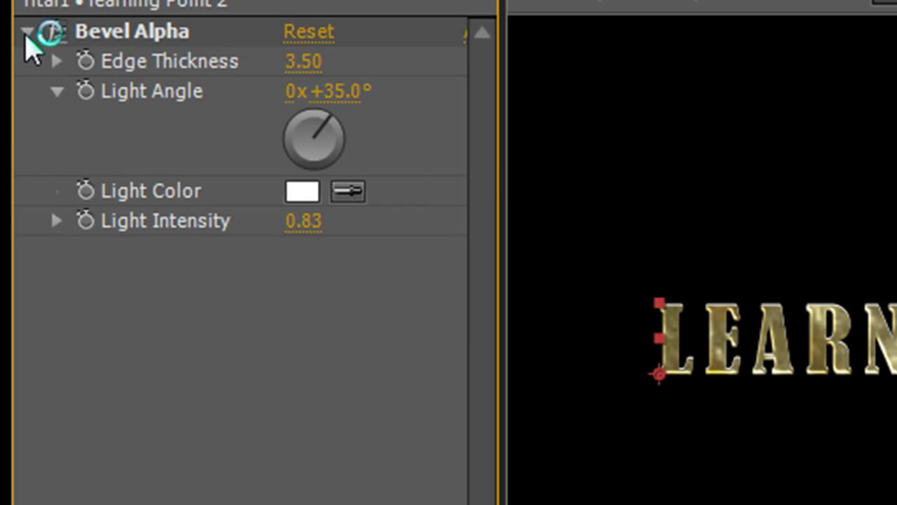
pyautogui.click(26, 33)
pyautogui.click(163, 381)
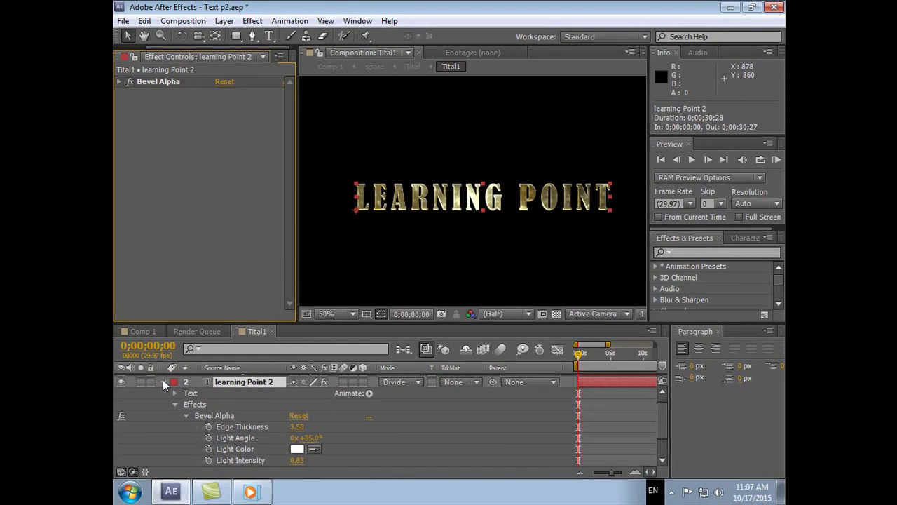
# Make learning Point 3 visible and adjust its Bevel Alpha Edge Thickness (3.50, +145°, 1.00 intensity).
pyautogui.click(163, 381)
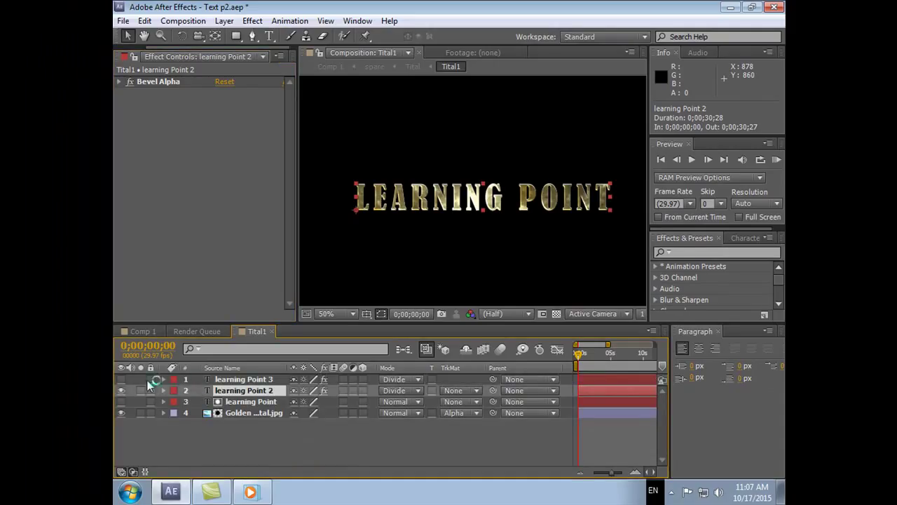
pyautogui.click(126, 381)
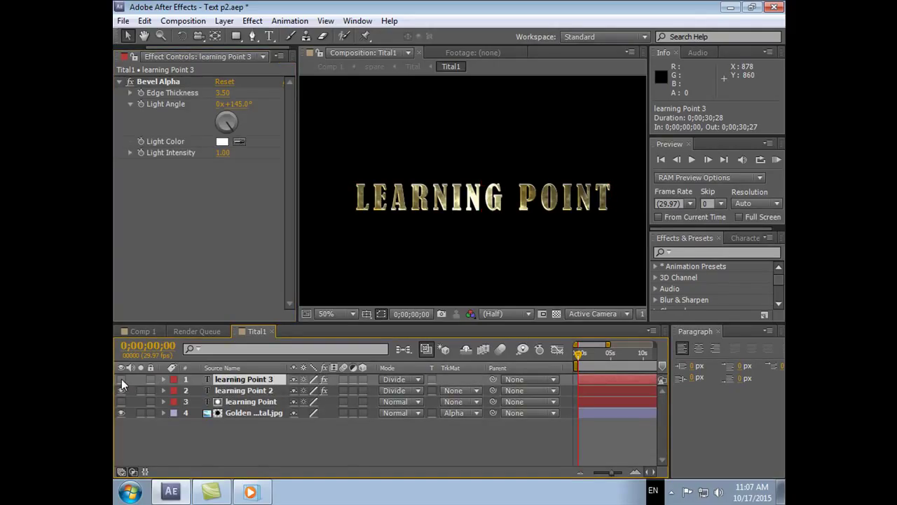
pyautogui.click(121, 379)
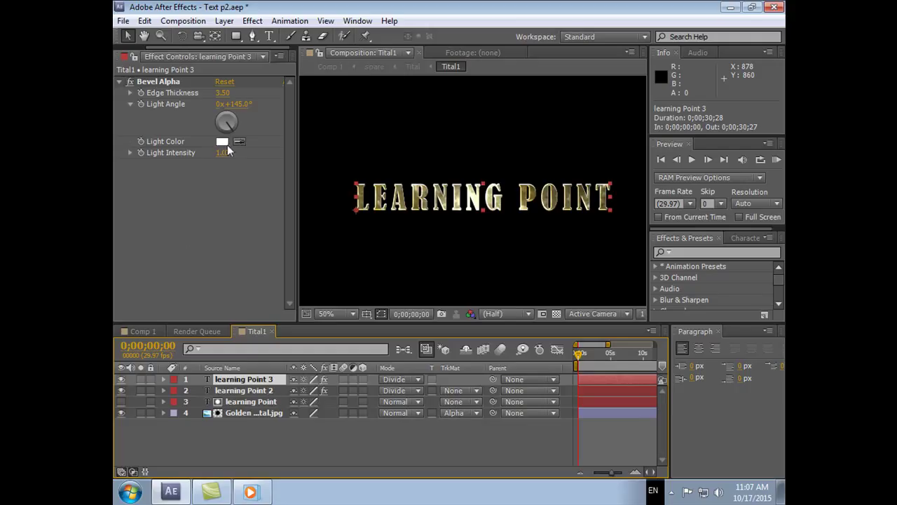
pyautogui.moveTo(225, 97); pyautogui.dragTo(260, 105)
# Start pre-composing all four Tital1 layers but cancel, leaving them un-nested, then view Comp 1.
pyautogui.keyDown('shift'); pyautogui.click(250, 411); pyautogui.keyUp('shift')
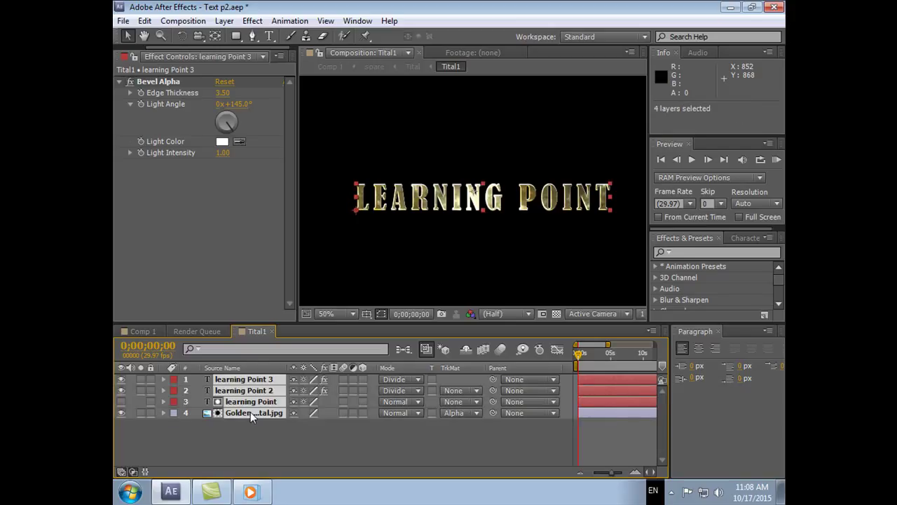
pyautogui.click(225, 22)
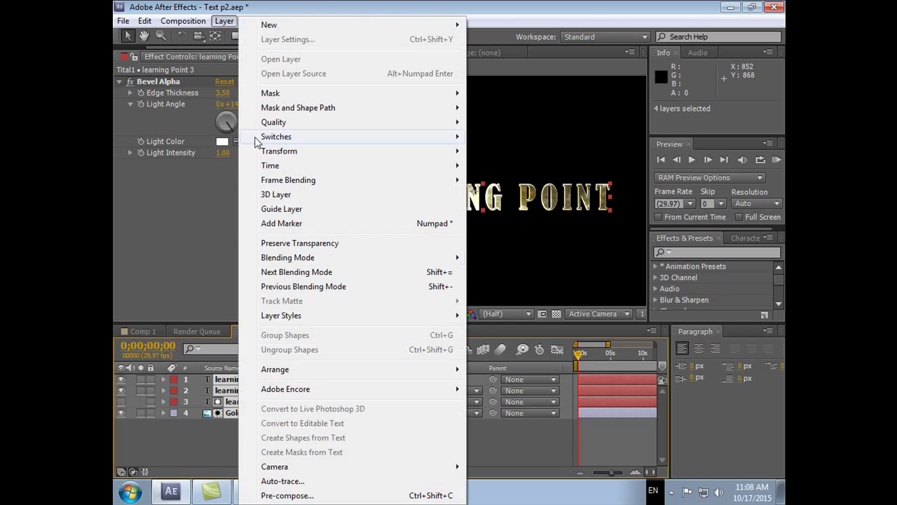
pyautogui.click(287, 495)
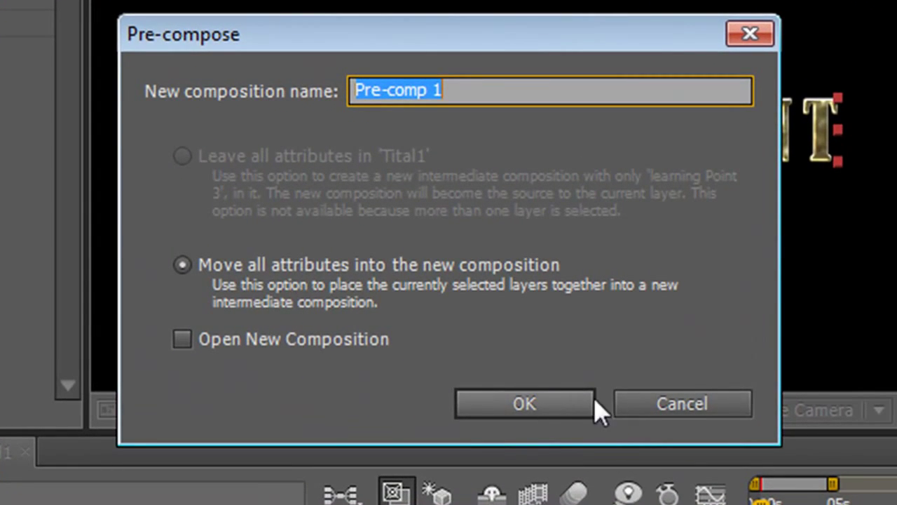
pyautogui.click(699, 410)
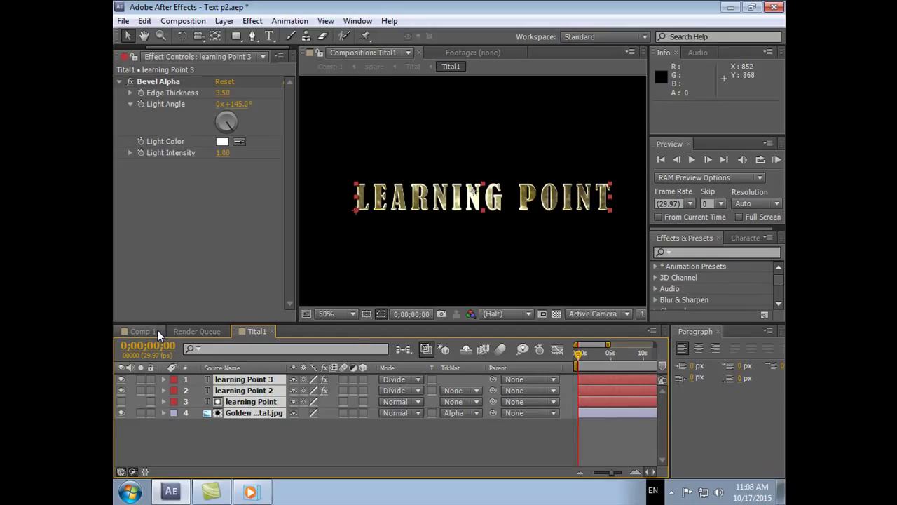
pyautogui.click(157, 330)
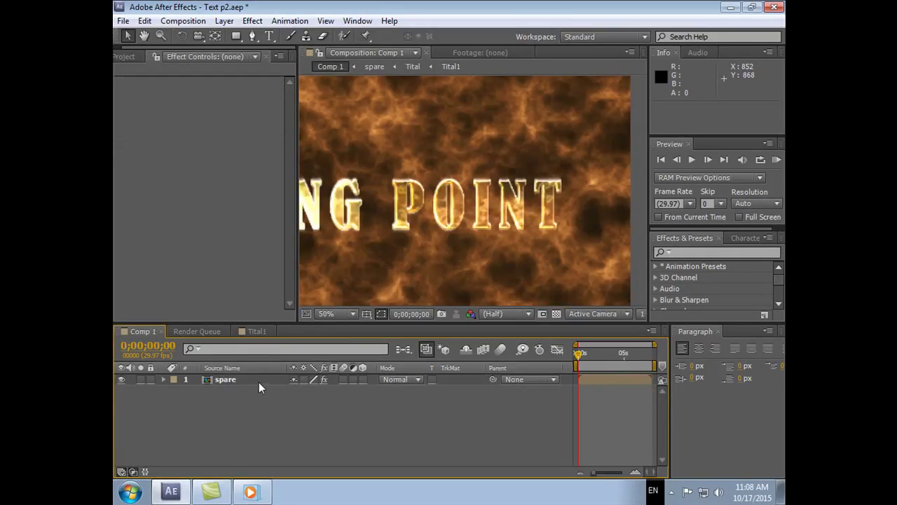
# Check the spare layer's Spherize effect, then cycle the timeline tabs over to the Render Queue.
pyautogui.click(214, 378)
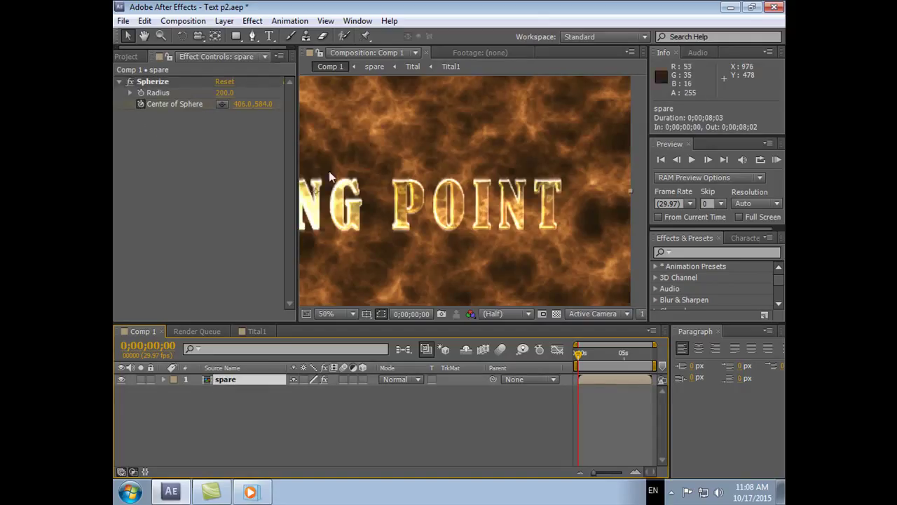
pyautogui.click(263, 331)
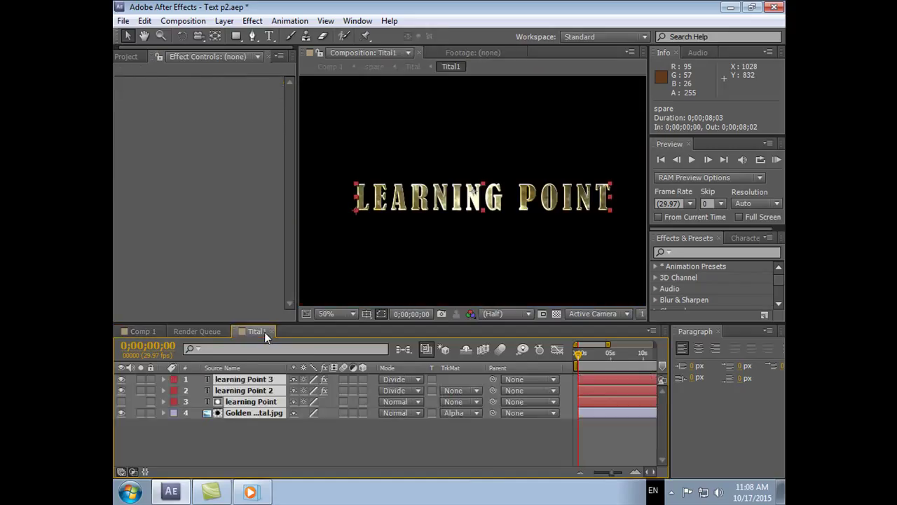
pyautogui.click(207, 330)
pyautogui.click(156, 330)
pyautogui.click(265, 330)
pyautogui.click(215, 330)
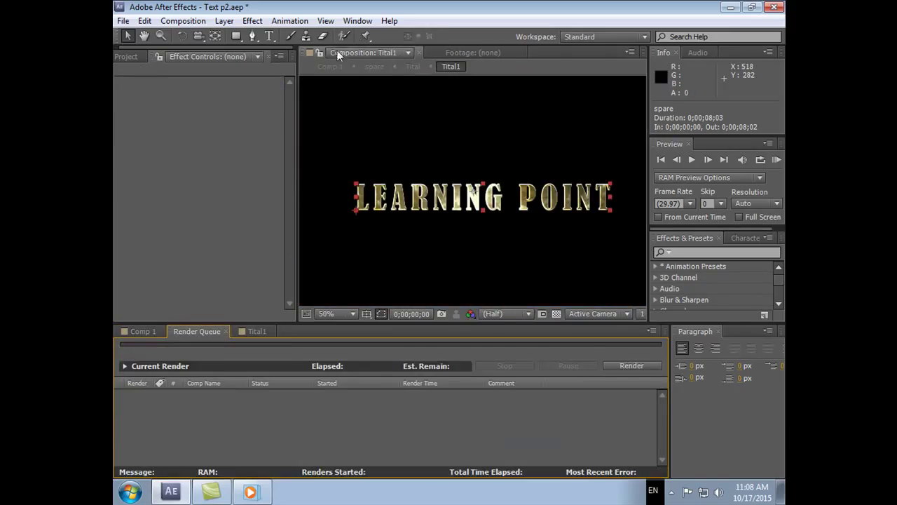
# In the Project panel, inspect the Tital and spare compositions' details.
pyautogui.click(132, 56)
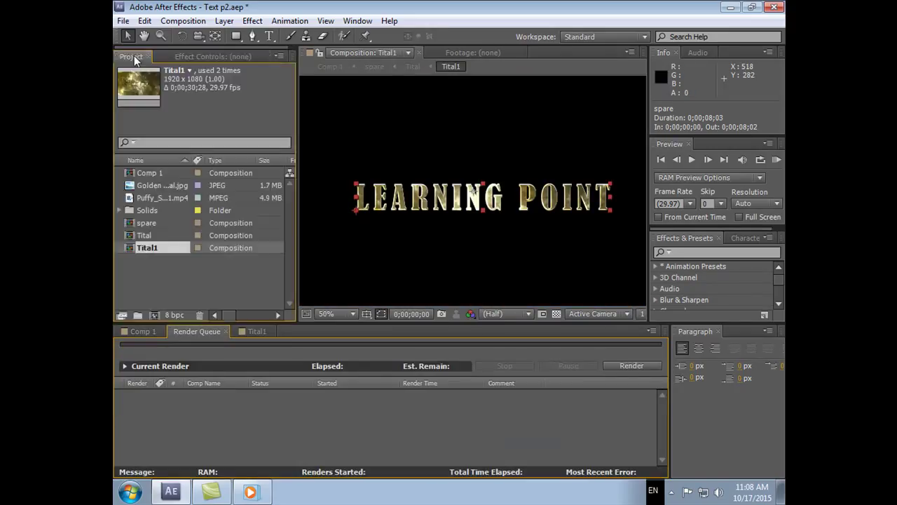
pyautogui.click(151, 235)
pyautogui.click(156, 222)
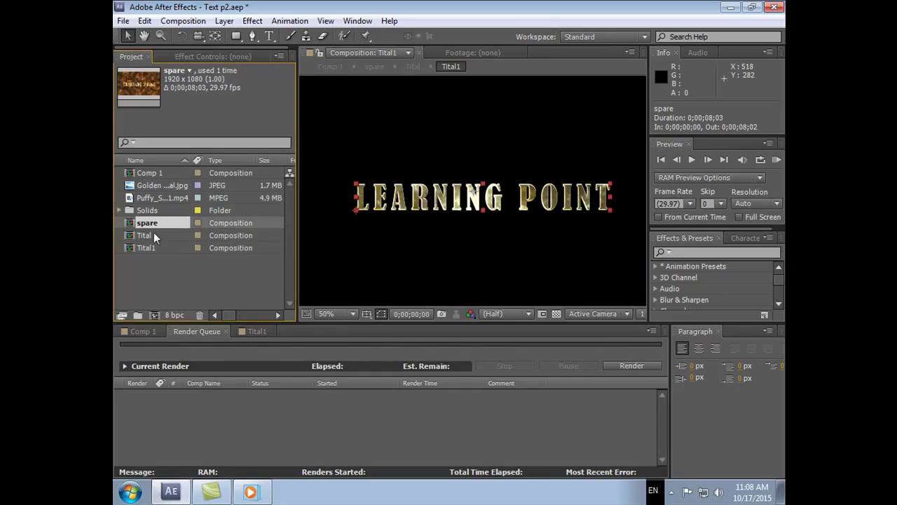
pyautogui.click(154, 234)
# Open the Tital composition and display the Fractal layer's Fractal Noise and Curves effects.
pyautogui.doubleClick(159, 236)
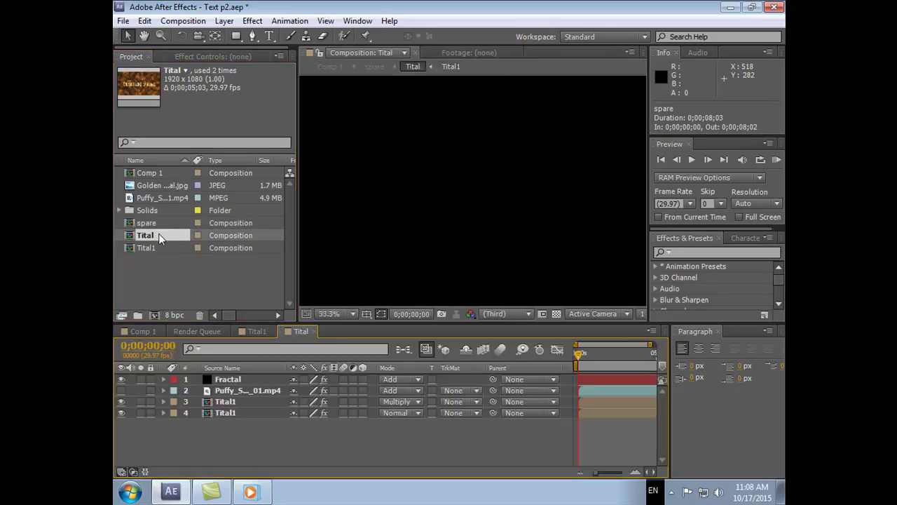
pyautogui.click(235, 379)
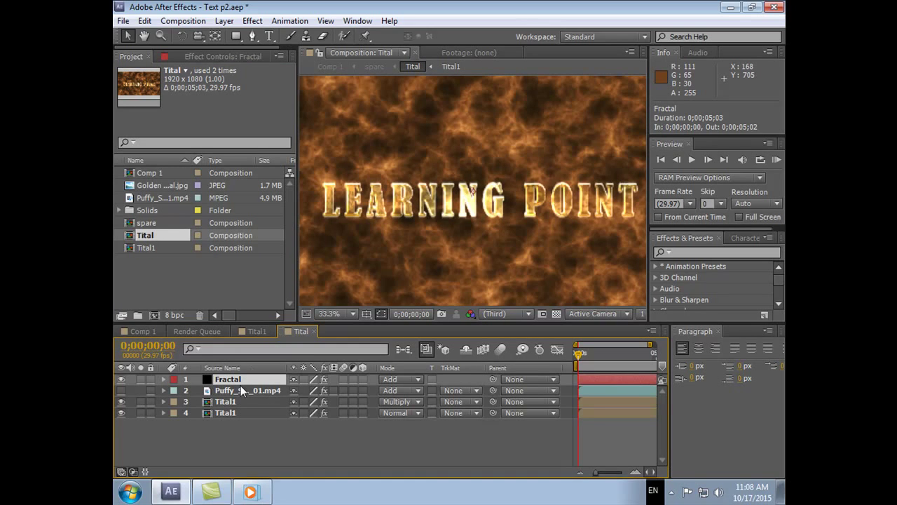
pyautogui.click(197, 57)
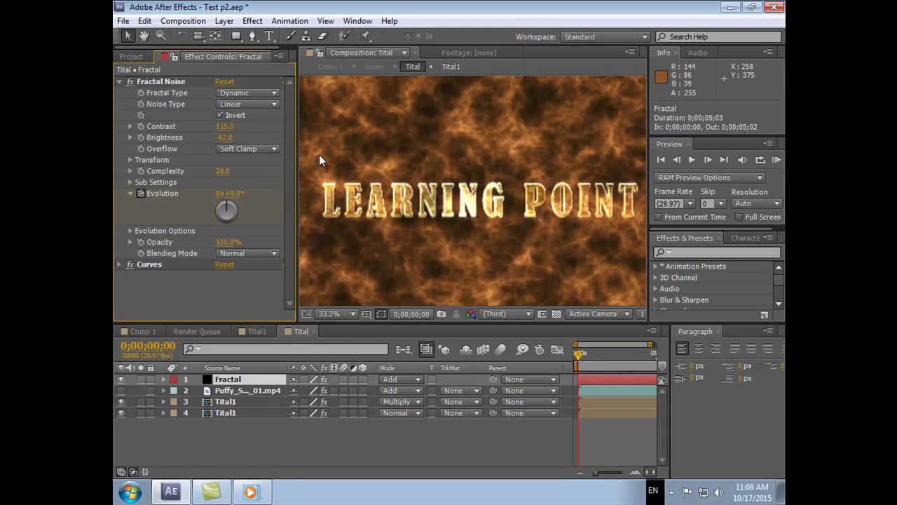
pyautogui.click(224, 21)
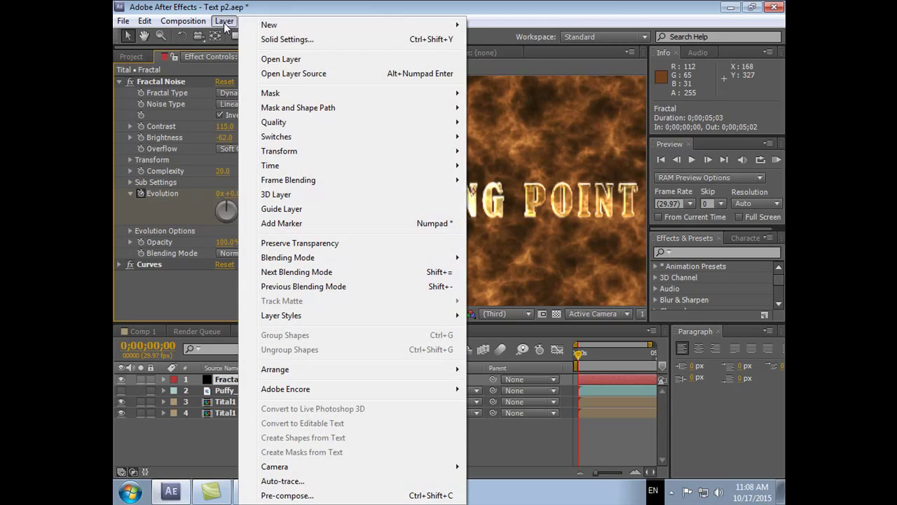
pyautogui.moveTo(287, 27)
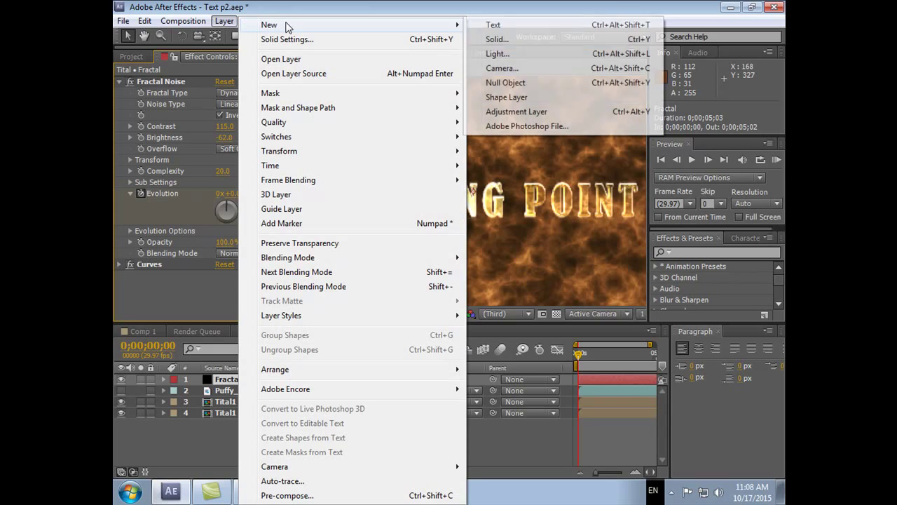
pyautogui.click(500, 41)
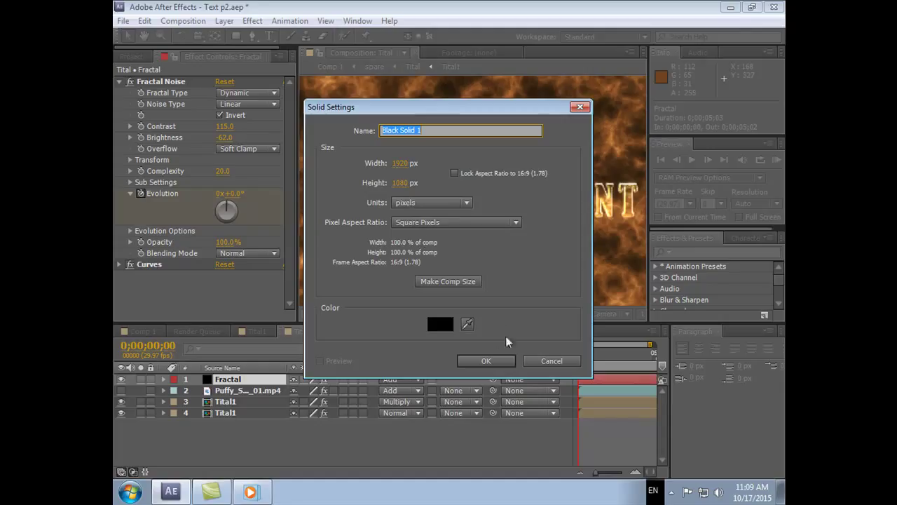
pyautogui.click(547, 361)
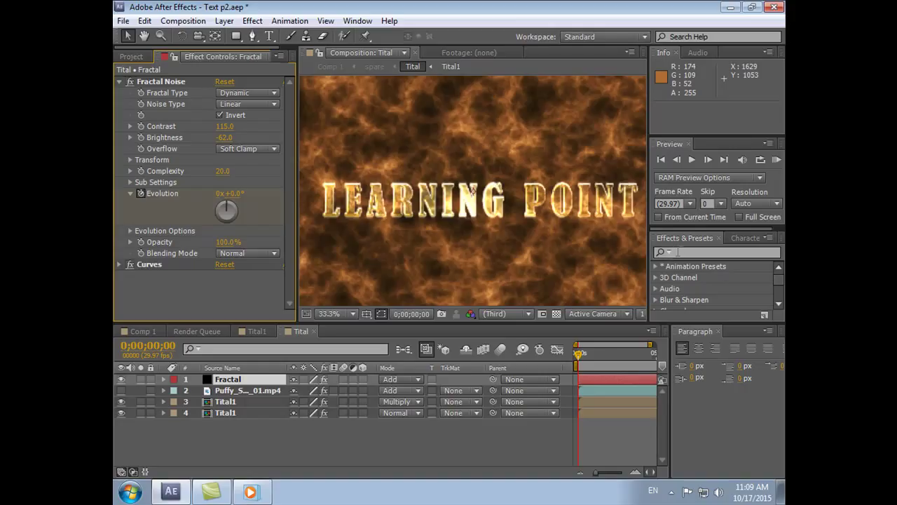
# Reveal the Fractal layer's Anchor Point and search Effects & Presets for 'fracta'.
pyautogui.press('a')
pyautogui.press('y')
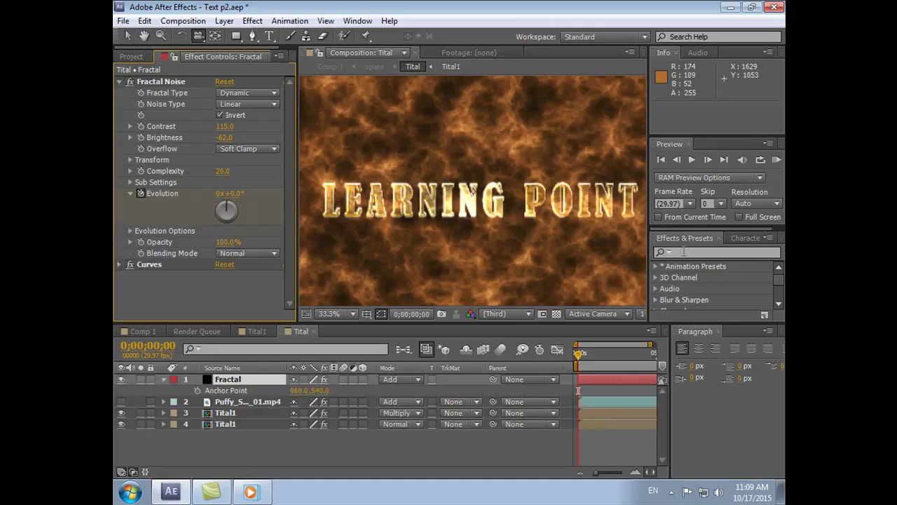
pyautogui.click(683, 251)
pyautogui.write('frac')
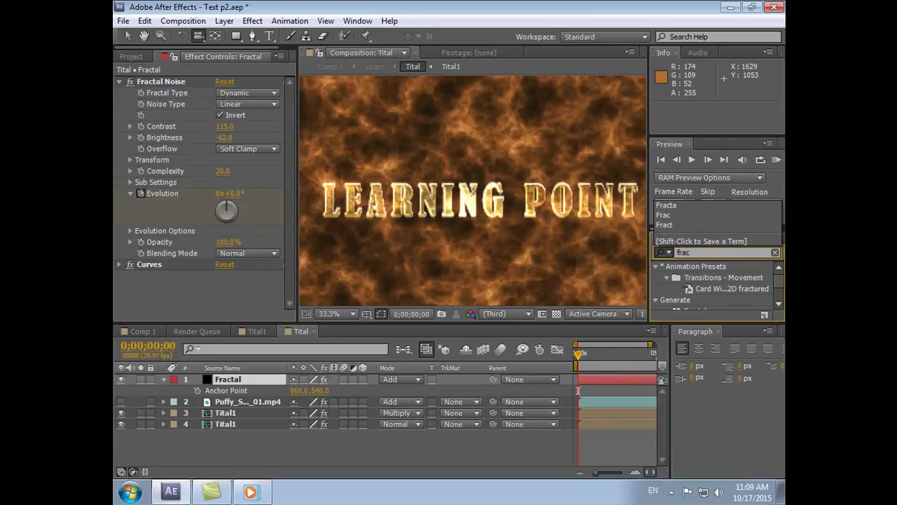
pyautogui.write('ta')
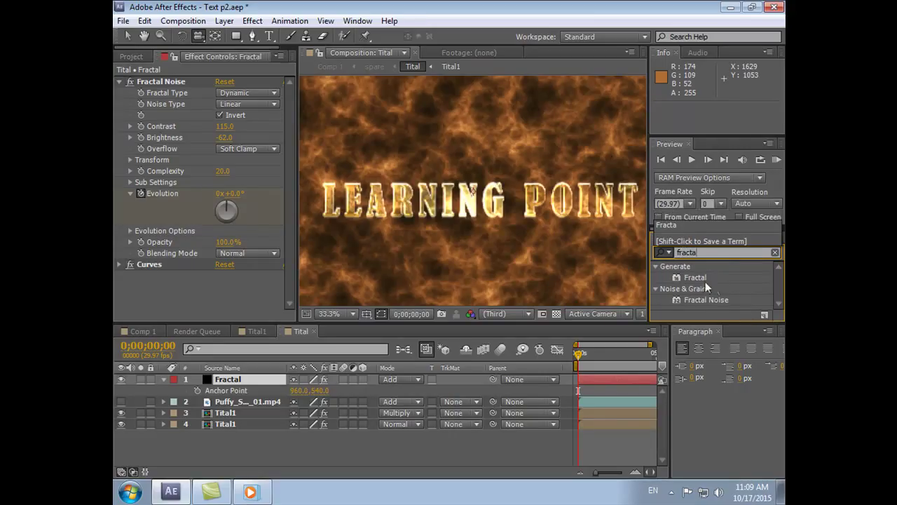
pyautogui.moveTo(713, 297); pyautogui.dragTo(232, 386)
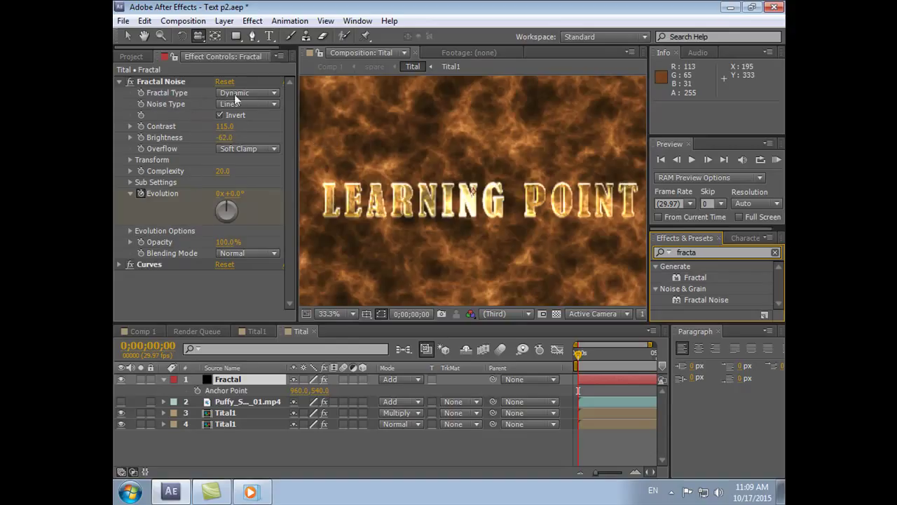
pyautogui.click(278, 92)
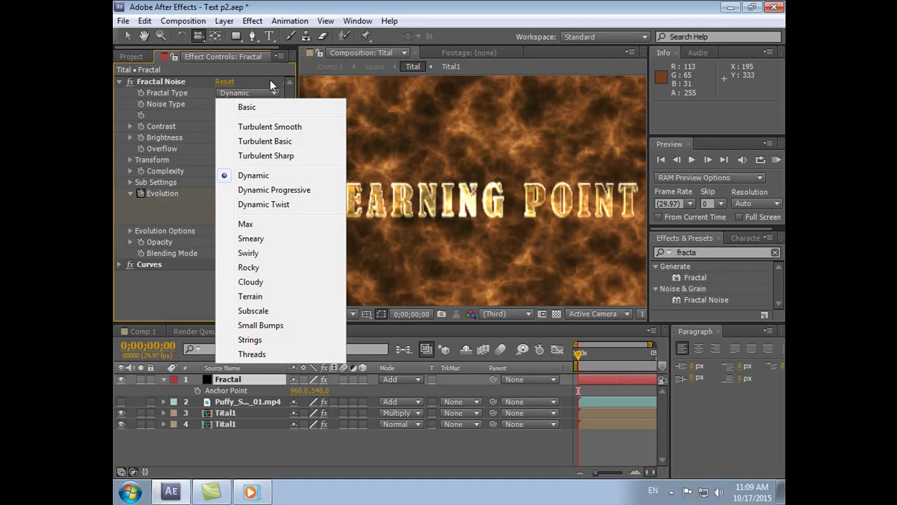
pyautogui.click(270, 80)
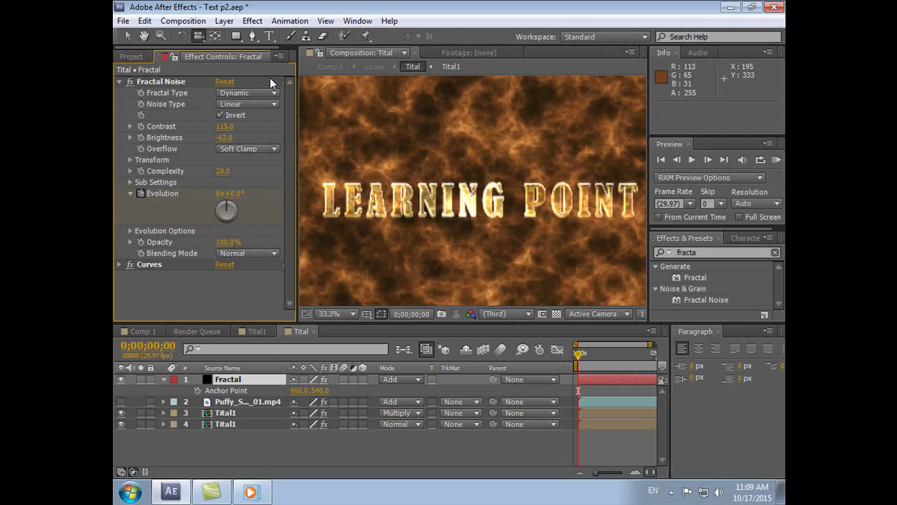
pyautogui.click(275, 104)
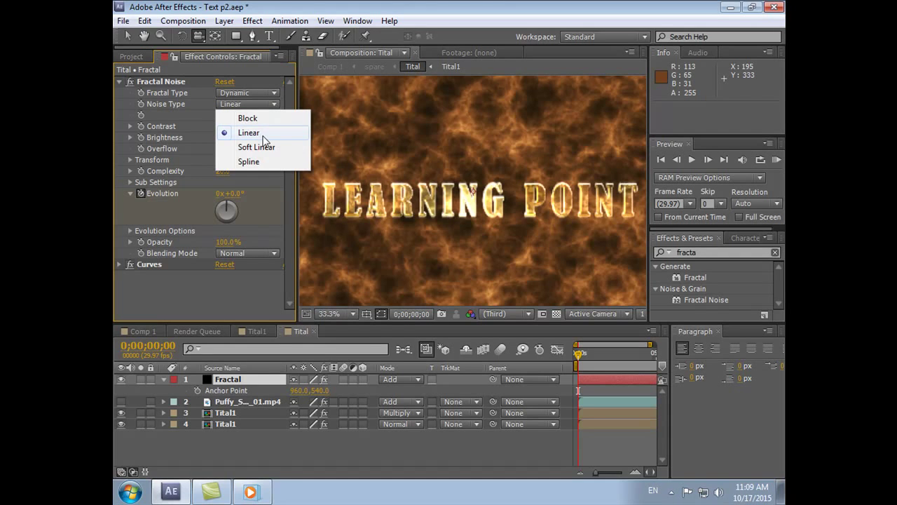
pyautogui.click(265, 80)
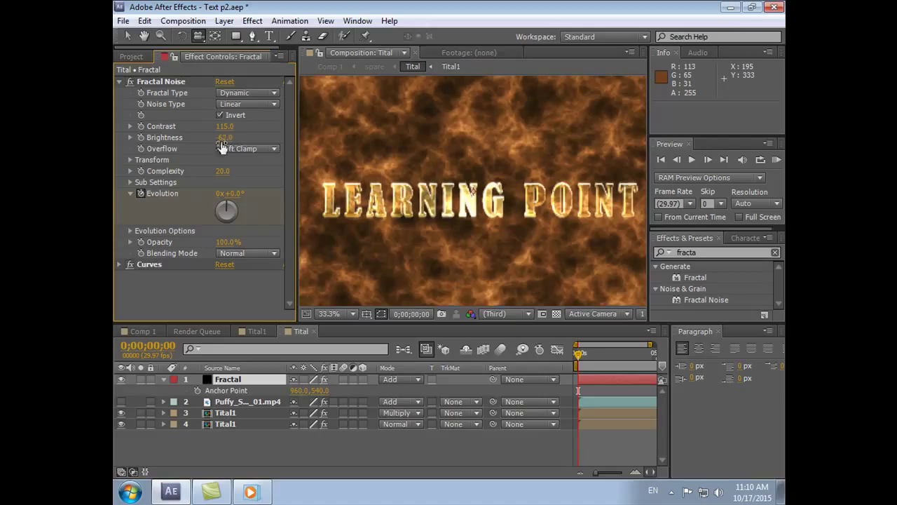
pyautogui.click(277, 150)
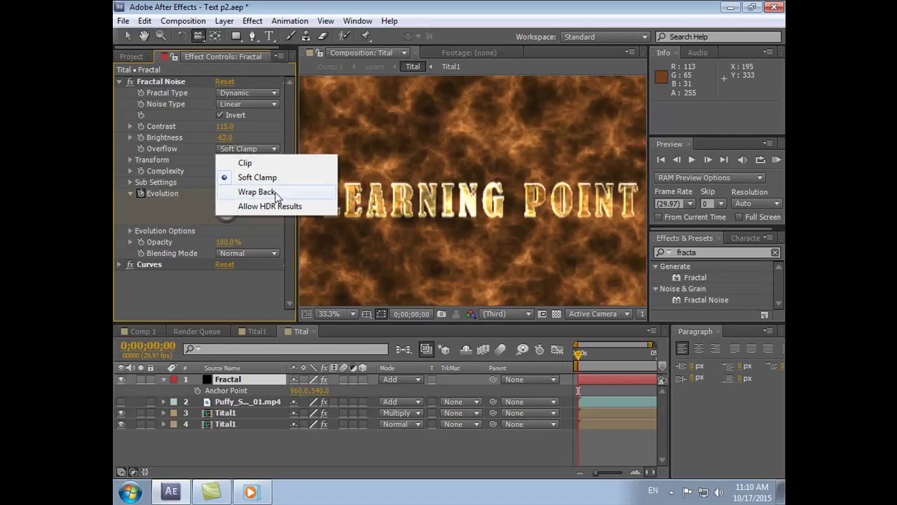
pyautogui.click(281, 138)
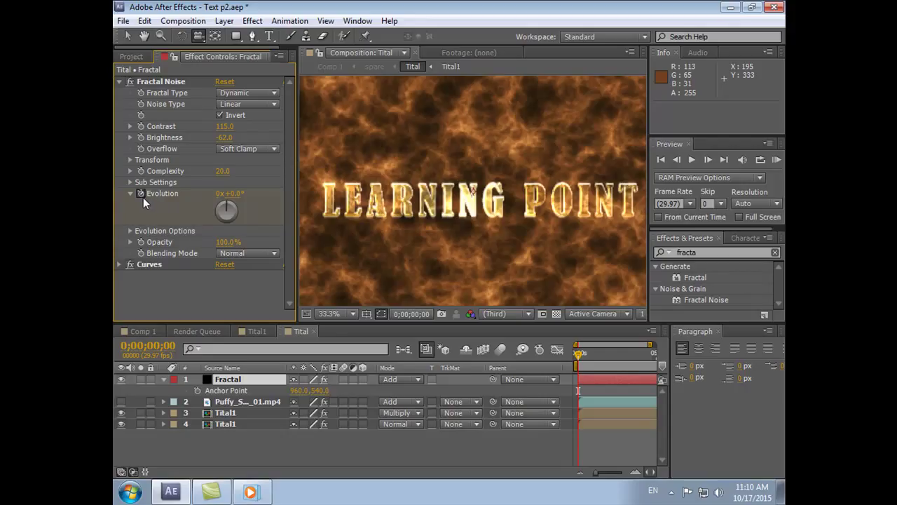
# Keyframe Fractal Noise Evolution at 0x+0.0° at the comp start, and add another at the final frame.
pyautogui.moveTo(584, 354)
pyautogui.mouseDown()
pyautogui.moveTo(607, 353)
pyautogui.moveTo(576, 357)
pyautogui.mouseUp()
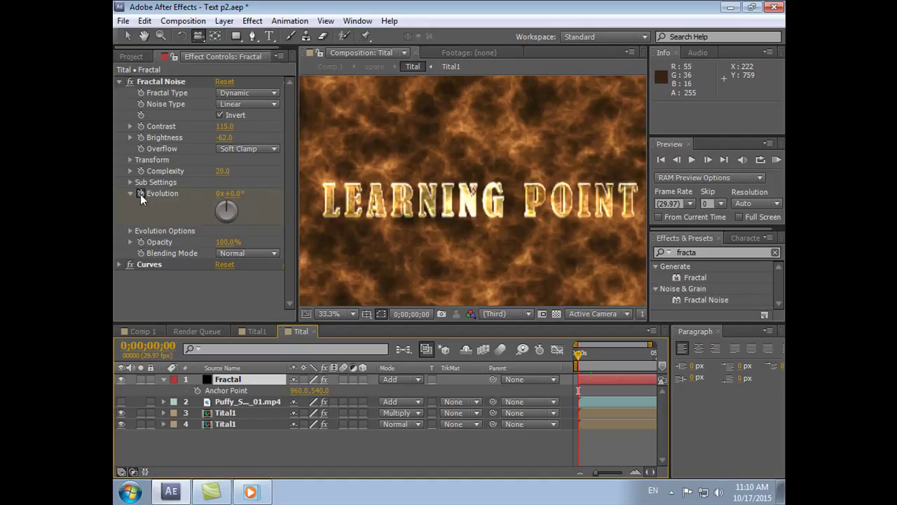
pyautogui.click(140, 193)
pyautogui.click(232, 193)
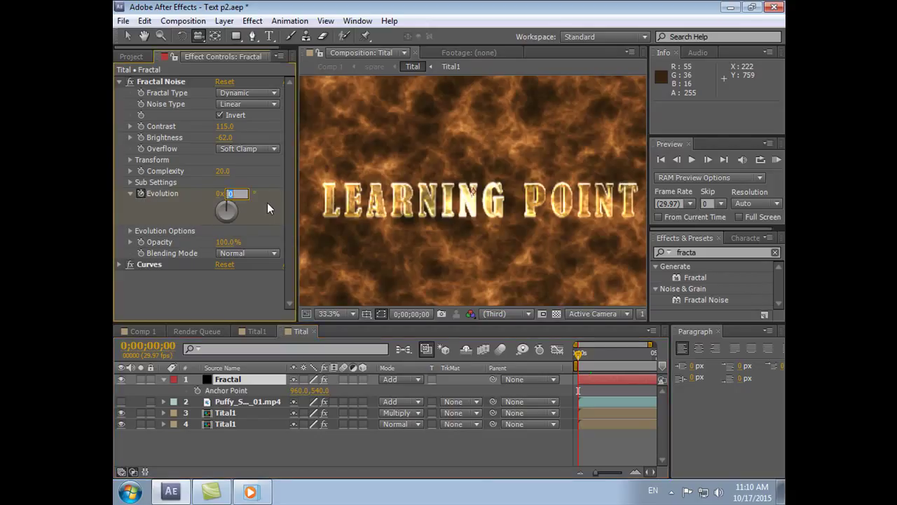
pyautogui.press('Return')
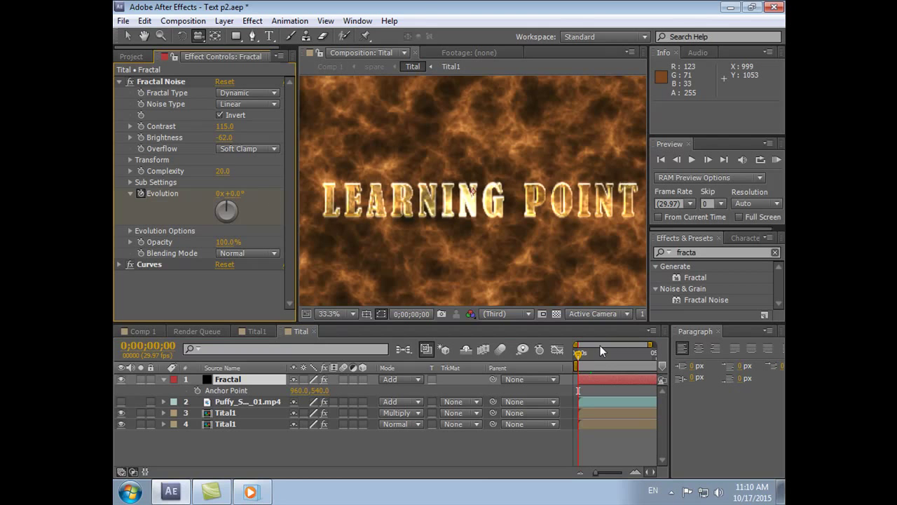
pyautogui.moveTo(582, 353); pyautogui.dragTo(661, 364)
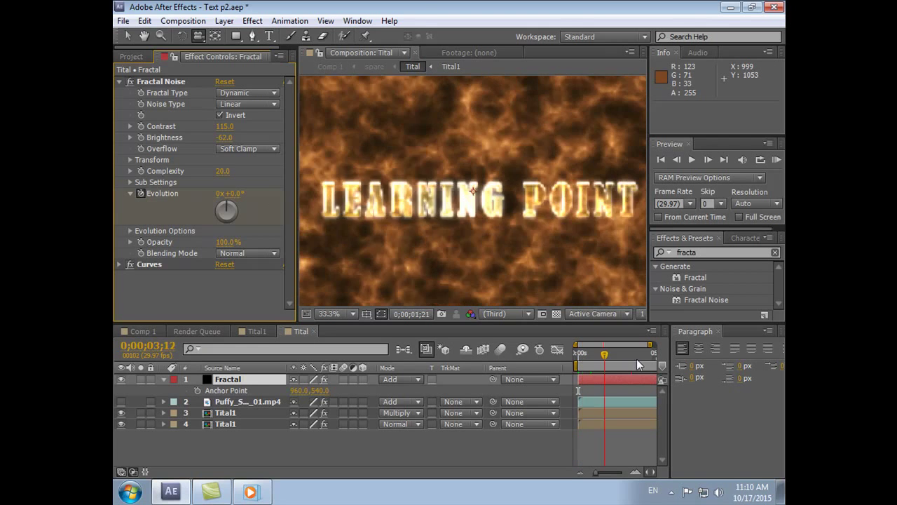
pyautogui.click(141, 194)
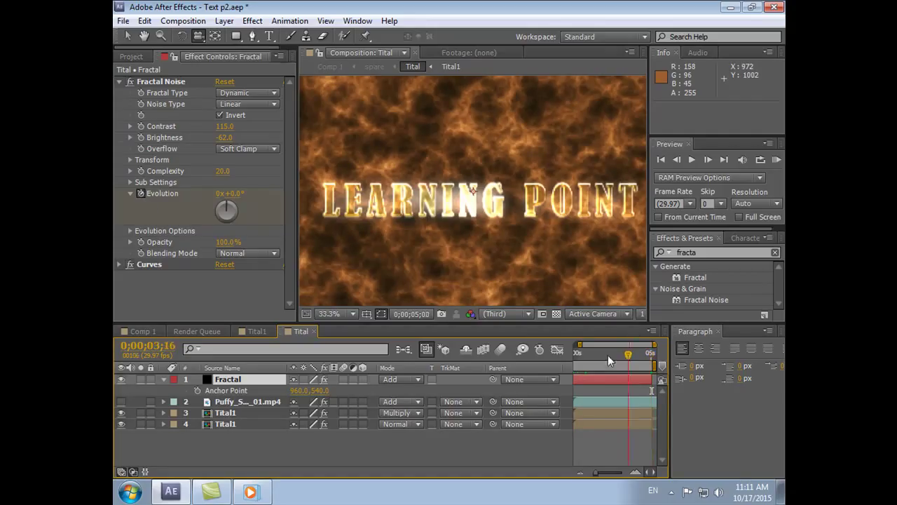
pyautogui.moveTo(651, 354); pyautogui.dragTo(571, 359)
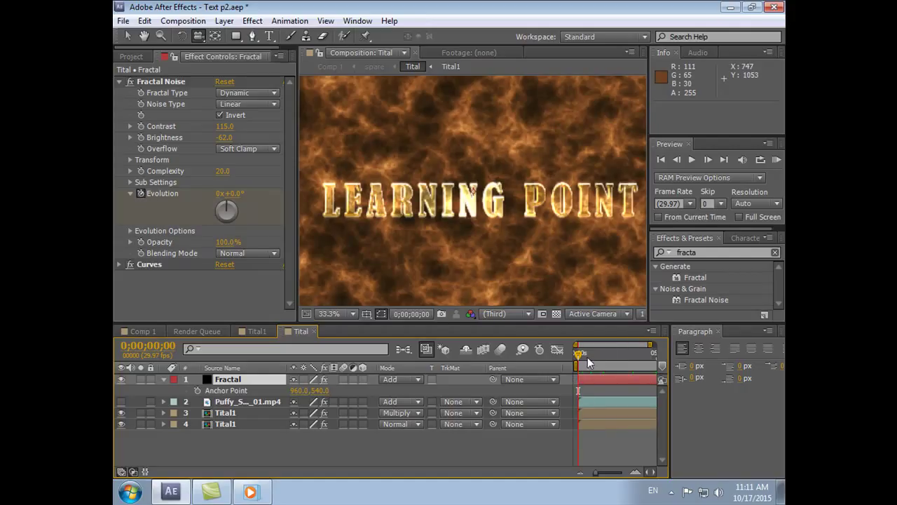
pyautogui.moveTo(582, 356); pyautogui.dragTo(656, 356)
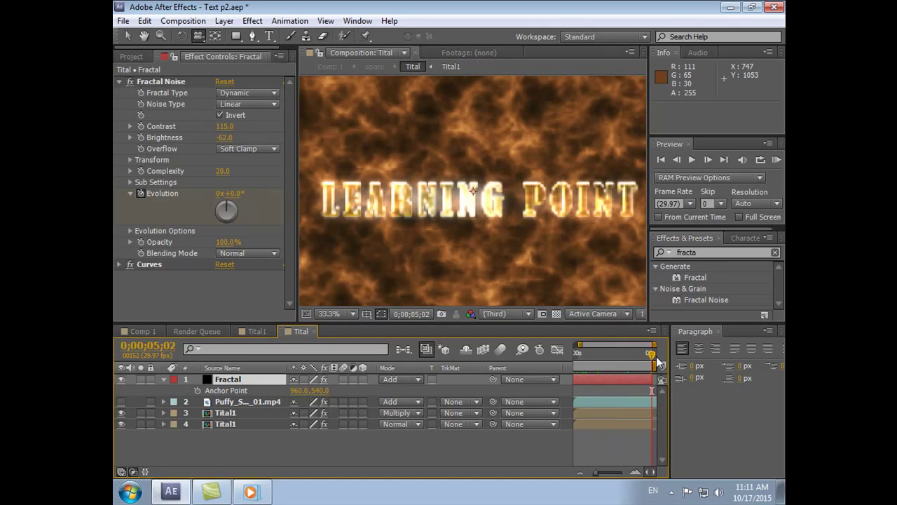
# Re-enter the Fractal Noise Evolution value as 0 at the final frame.
pyautogui.click(235, 194)
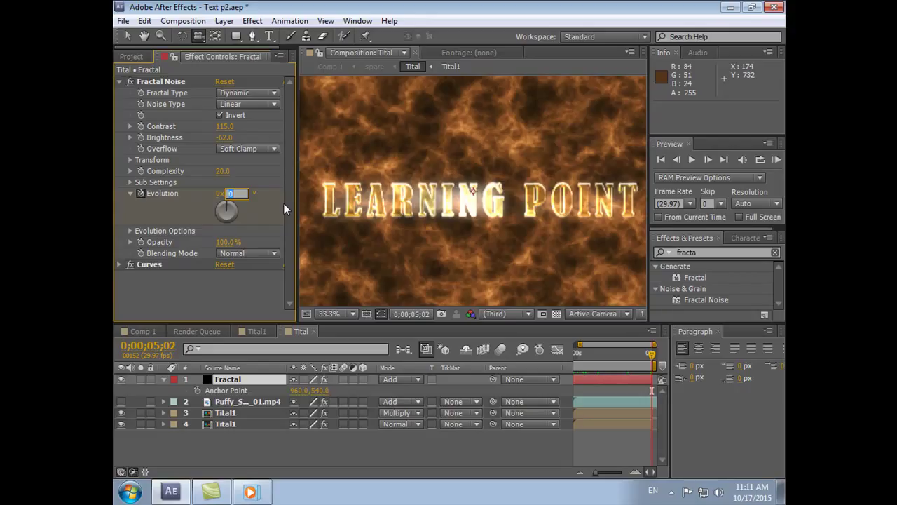
pyautogui.write('100')
pyautogui.press('BackSpace')
pyautogui.press('BackSpace')
pyautogui.press('BackSpace')
pyautogui.write('0')
pyautogui.press('Return')
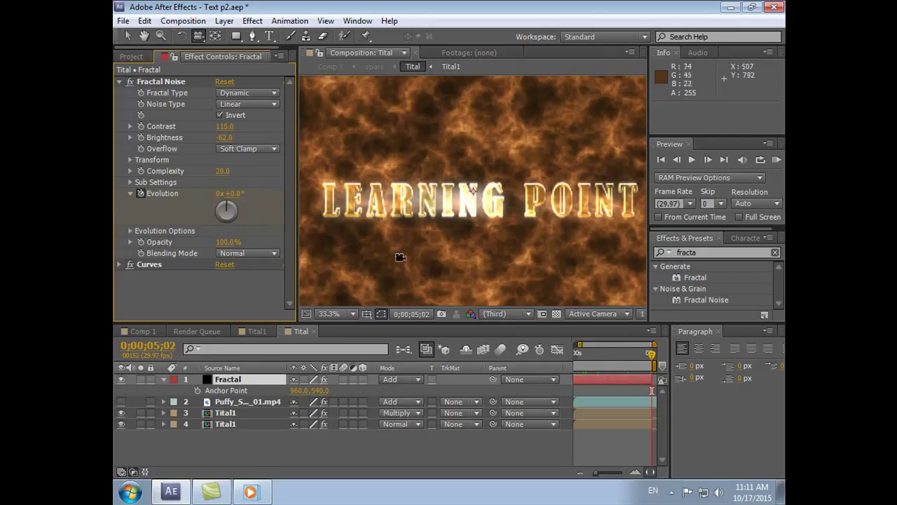
# Play back the fractal animation, return to 0;00;00;00, and collapse Fractal Noise.
pyautogui.moveTo(652, 354); pyautogui.dragTo(613, 354)
pyautogui.click(575, 363)
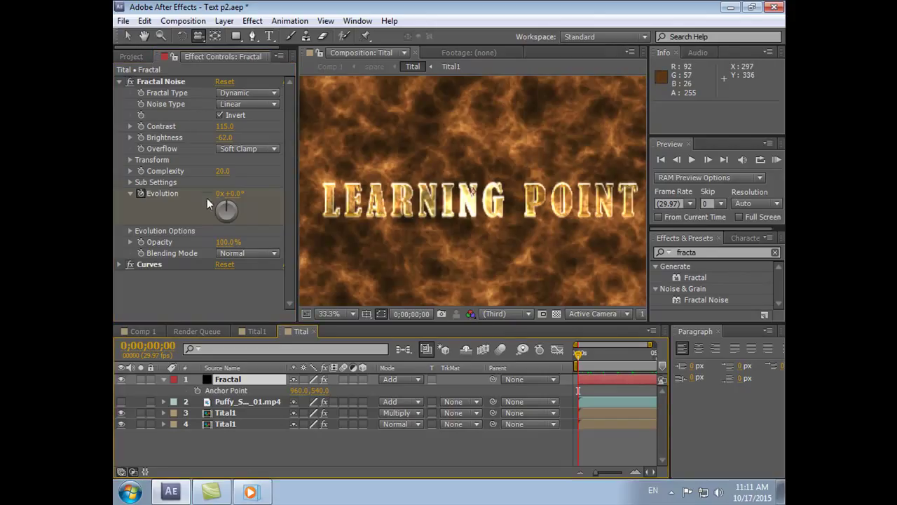
pyautogui.click(126, 35)
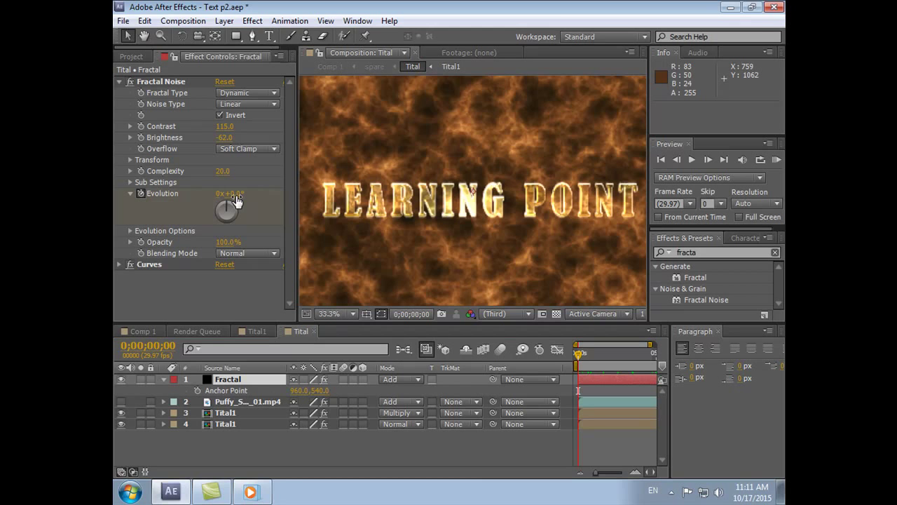
pyautogui.press('space')
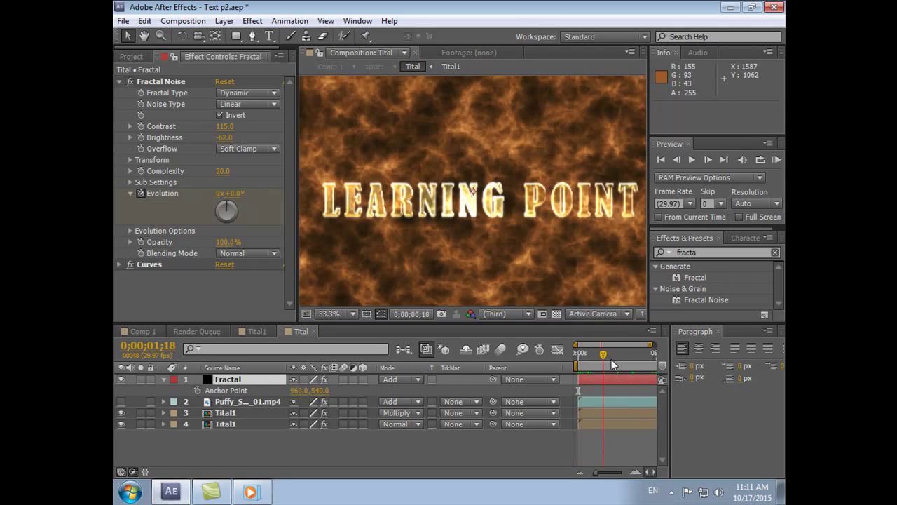
pyautogui.click(573, 363)
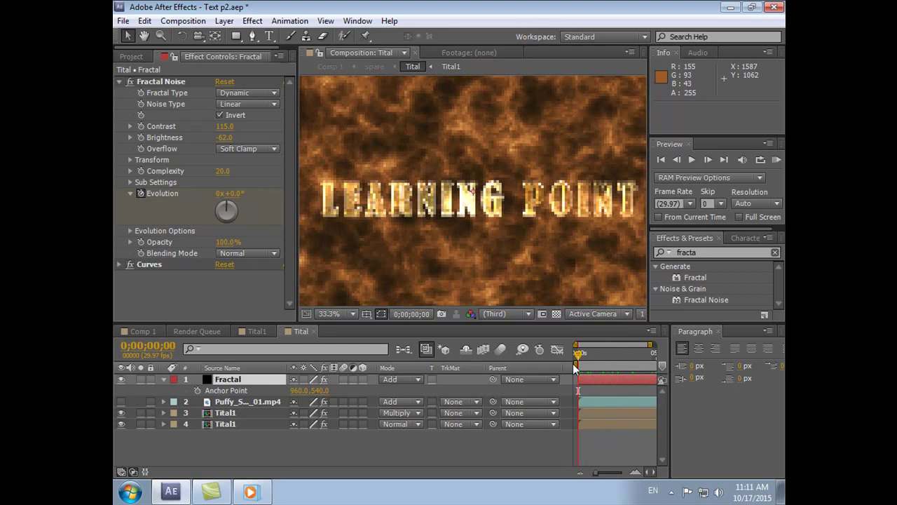
pyautogui.moveTo(577, 356); pyautogui.dragTo(581, 356)
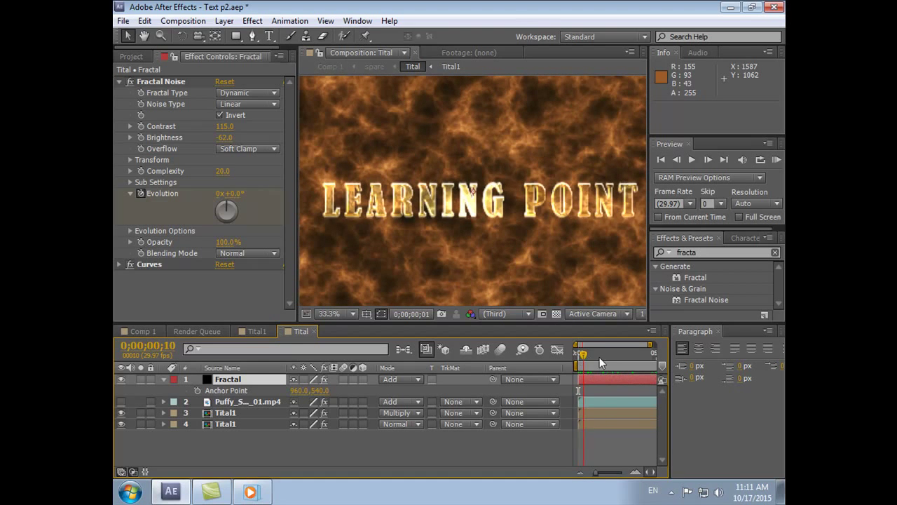
pyautogui.click(571, 362)
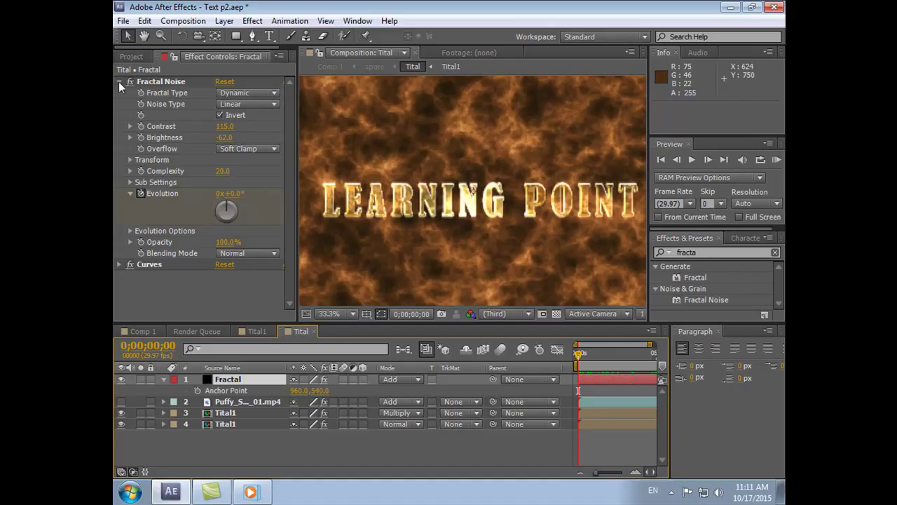
pyautogui.click(118, 82)
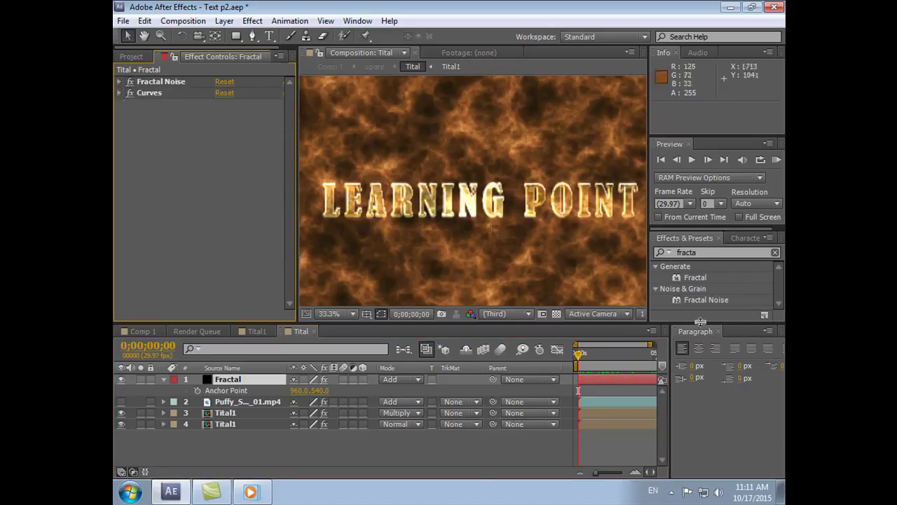
# Search Effects & Presets for 'curve' and expand the Fractal layer's Curves effect.
pyautogui.click(678, 252)
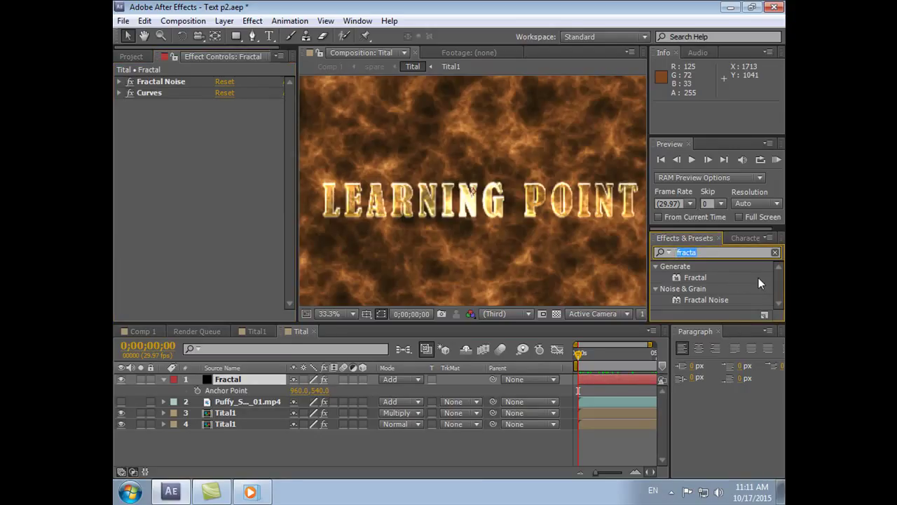
pyautogui.write('c')
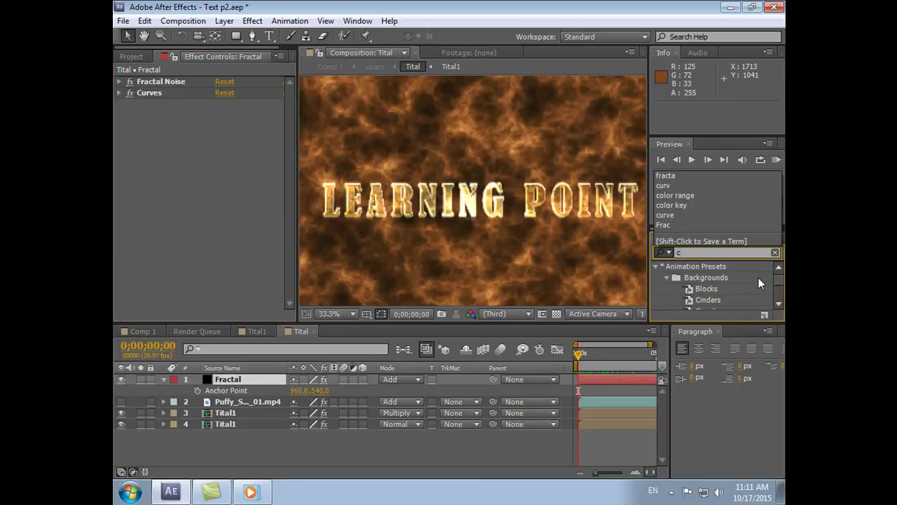
pyautogui.write('urve')
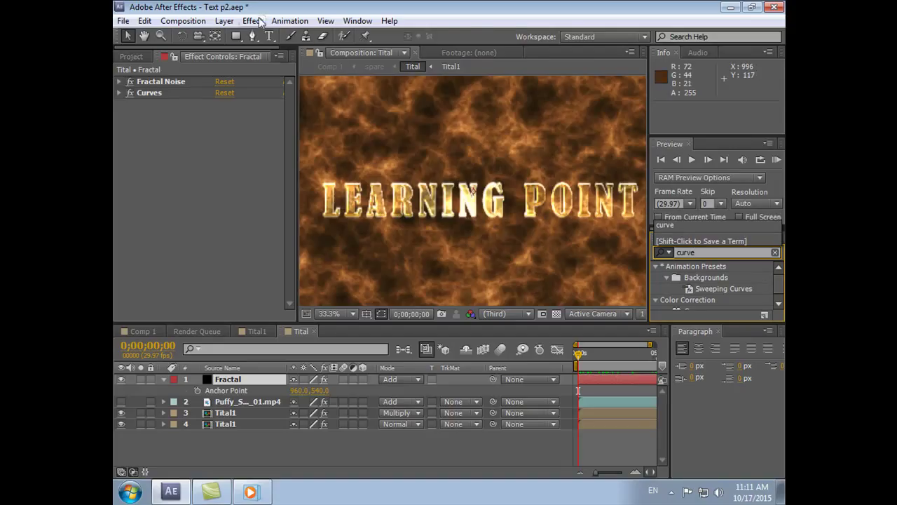
pyautogui.click(252, 20)
pyautogui.click(223, 420)
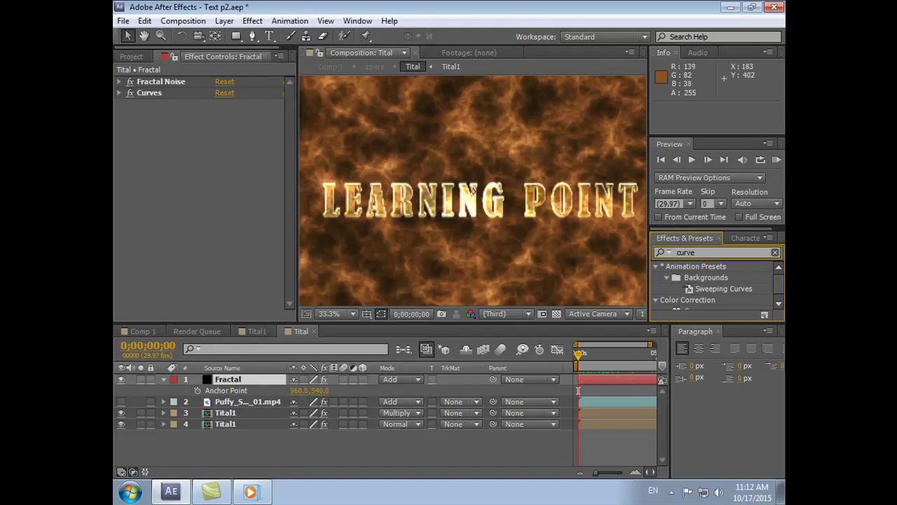
pyautogui.scroll(-1, 778, 284)
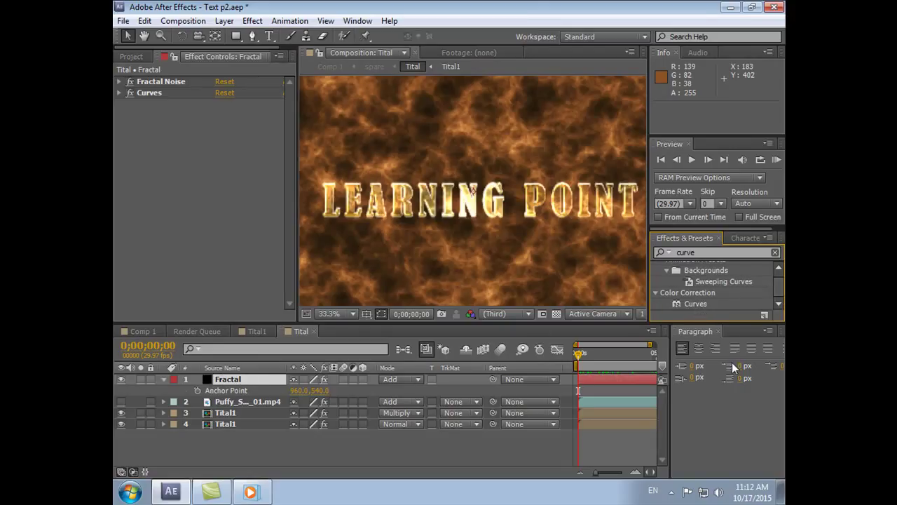
pyautogui.click(120, 93)
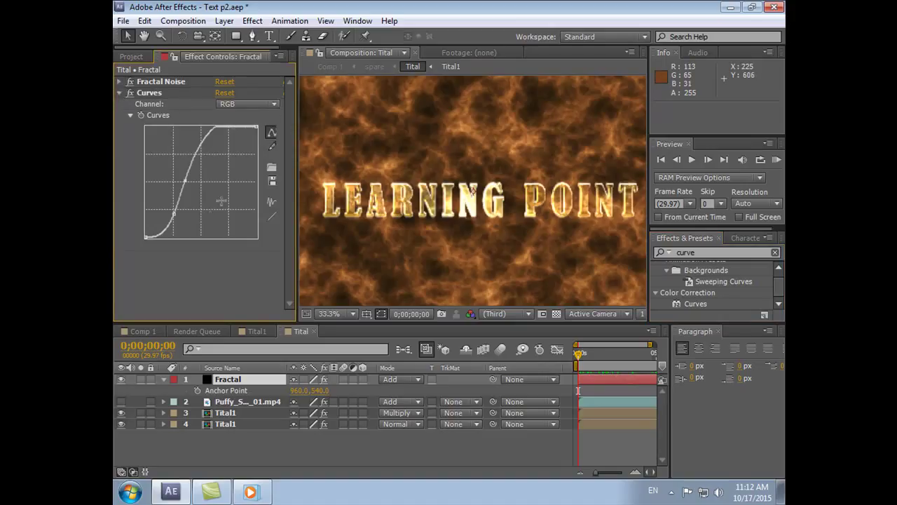
# Add a point that steepens the Fractal layer's RGB curve, briefly checking the Red channel.
pyautogui.click(186, 180)
pyautogui.moveTo(185, 179); pyautogui.dragTo(183, 180)
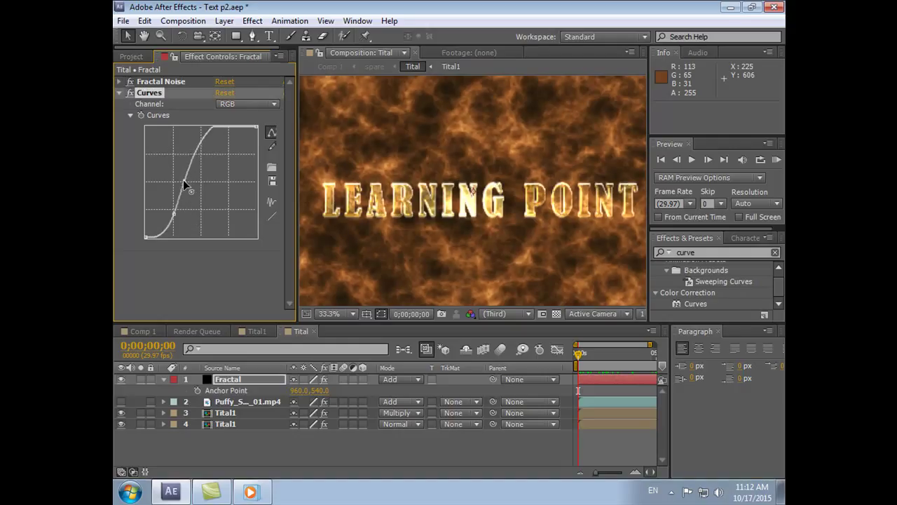
pyautogui.click(275, 104)
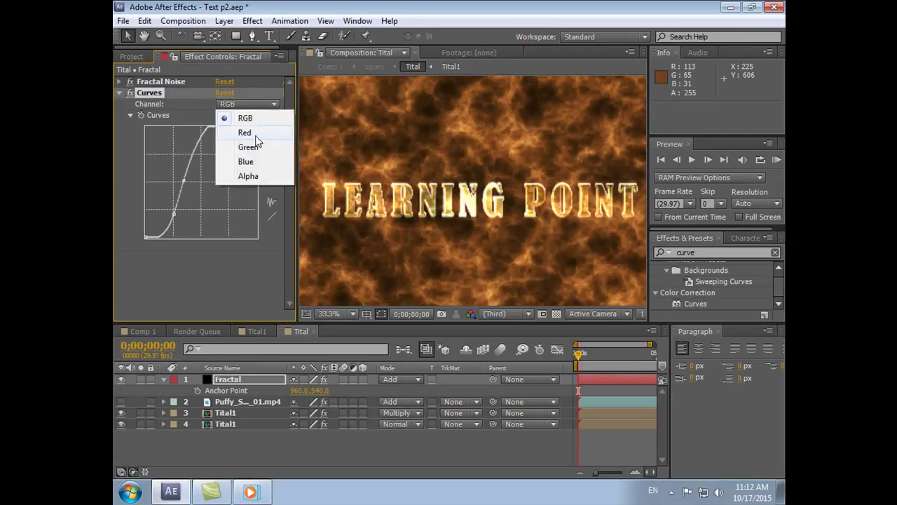
pyautogui.click(256, 135)
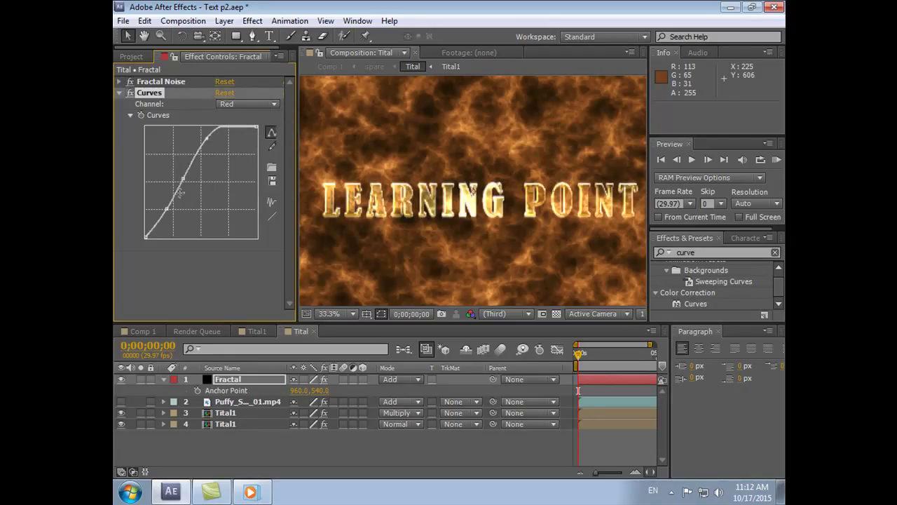
pyautogui.click(276, 104)
pyautogui.click(258, 116)
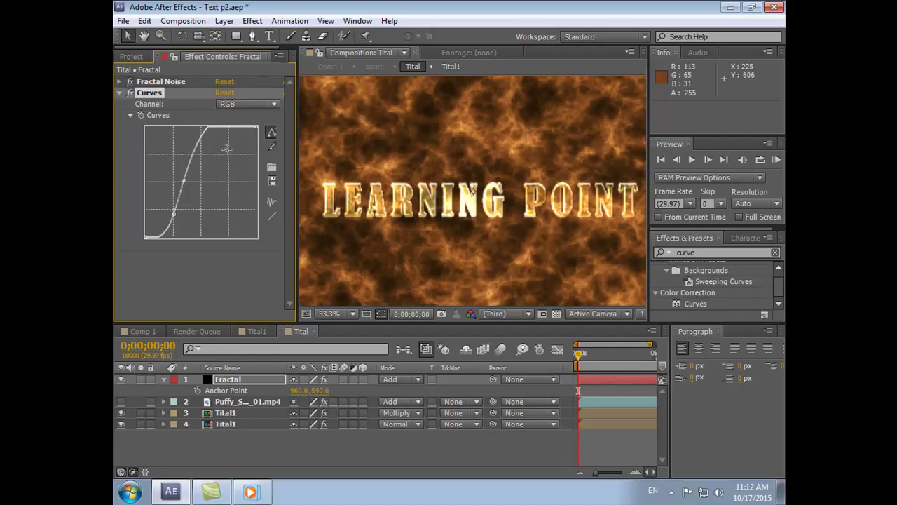
# Review the Red, Green, Blue and Alpha channel curves, then collapse Curves.
pyautogui.click(273, 104)
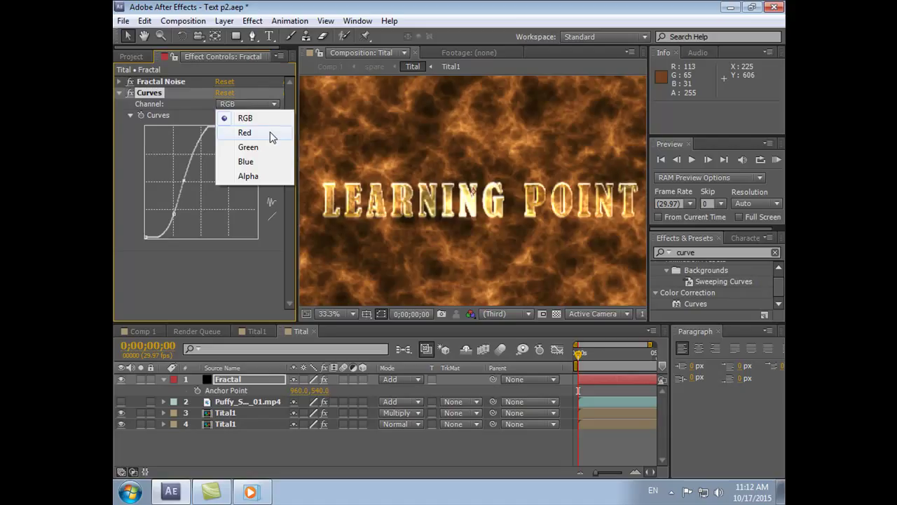
pyautogui.click(272, 136)
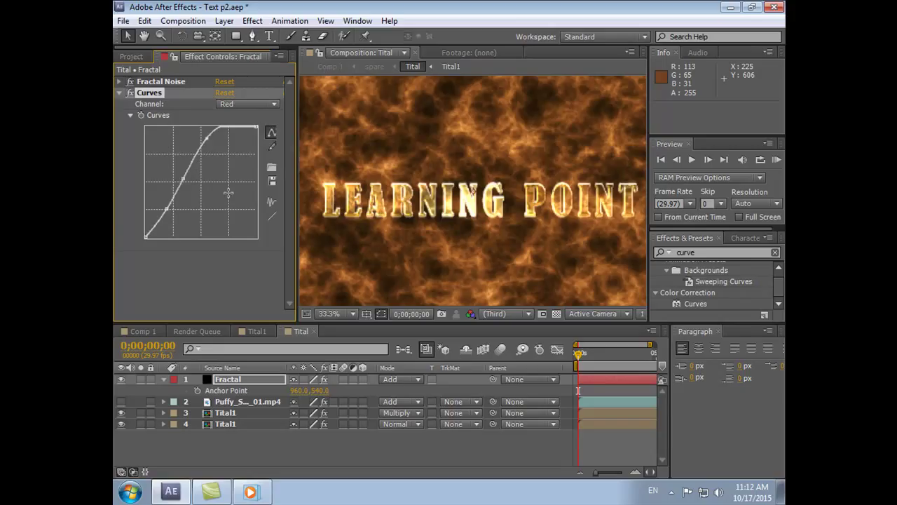
pyautogui.click(275, 104)
pyautogui.click(264, 150)
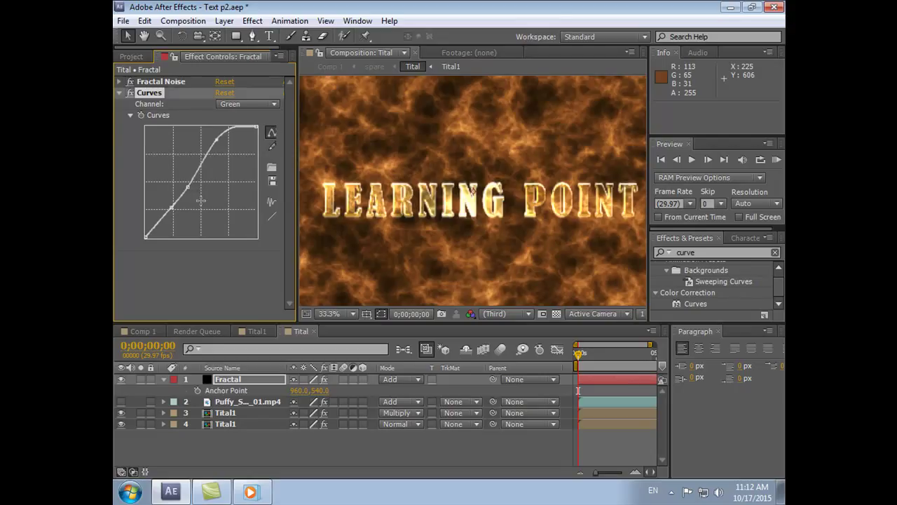
pyautogui.click(271, 103)
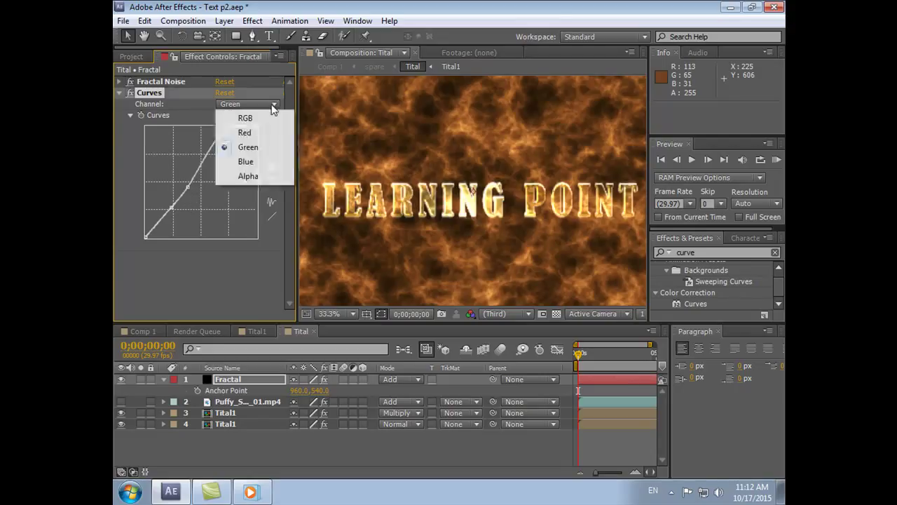
pyautogui.click(260, 163)
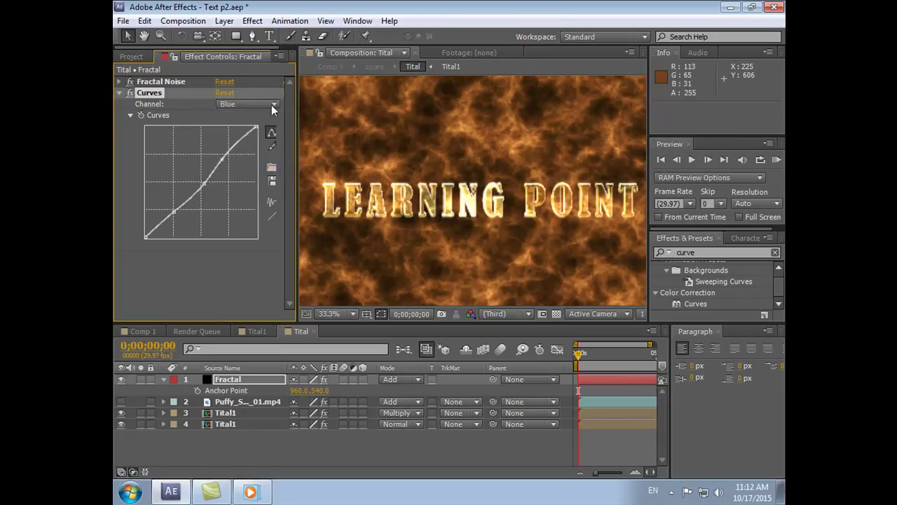
pyautogui.click(272, 105)
pyautogui.click(248, 174)
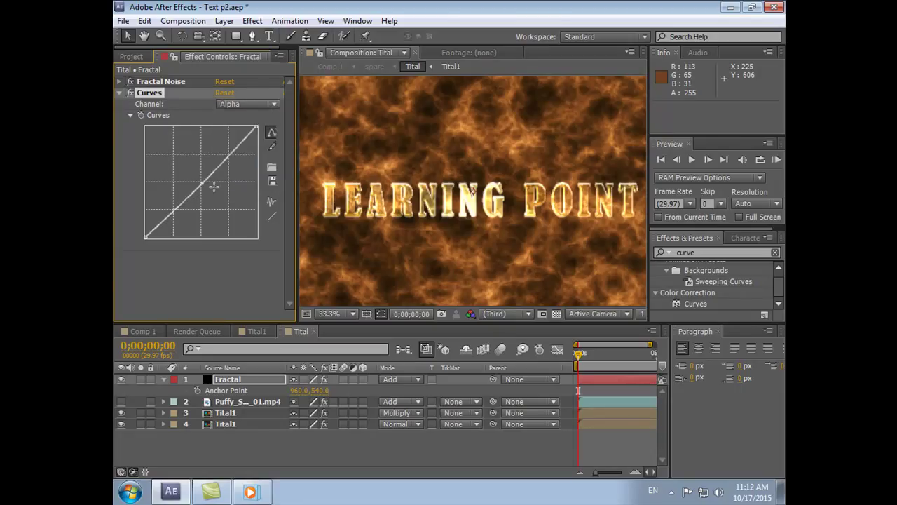
pyautogui.click(120, 92)
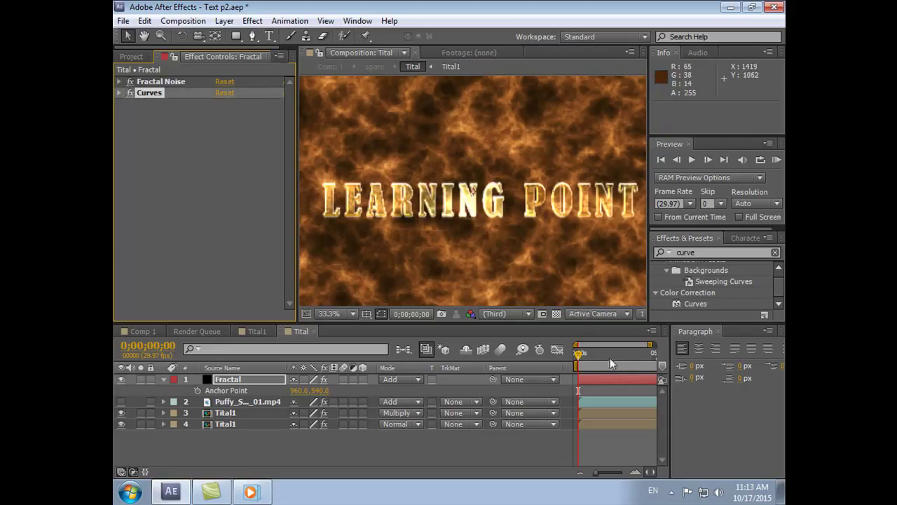
# At 0;00;03;10, compare the Glow of Tital1 layers 3 and 4, and hide layer 3.
pyautogui.moveTo(579, 356)
pyautogui.mouseDown()
pyautogui.moveTo(650, 356)
pyautogui.moveTo(571, 376)
pyautogui.mouseUp()
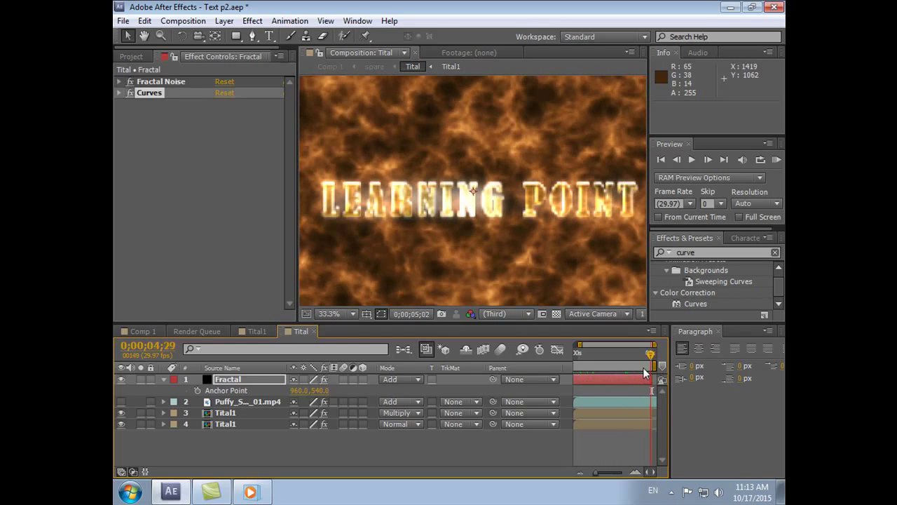
pyautogui.click(225, 414)
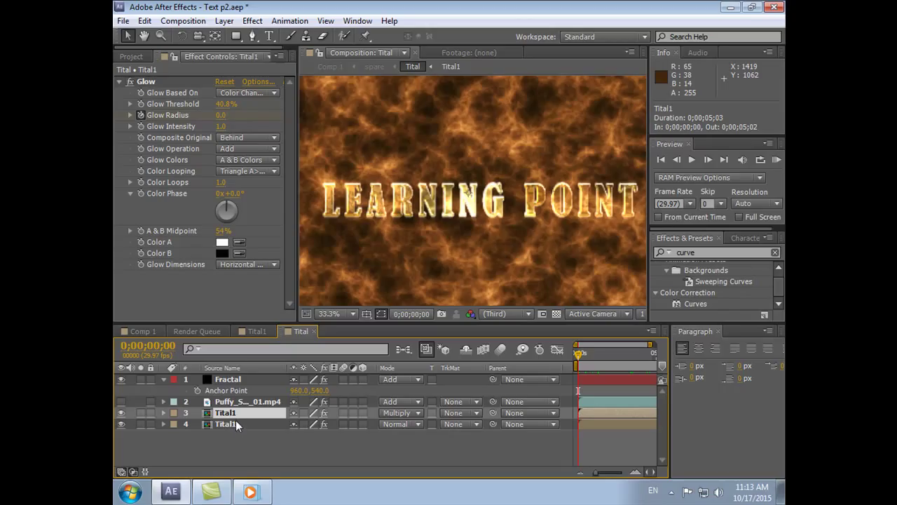
pyautogui.click(238, 424)
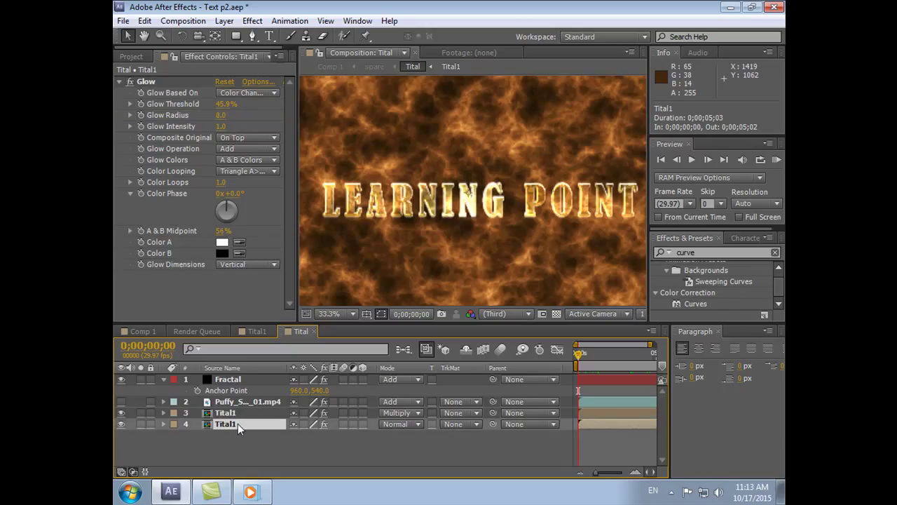
pyautogui.click(121, 413)
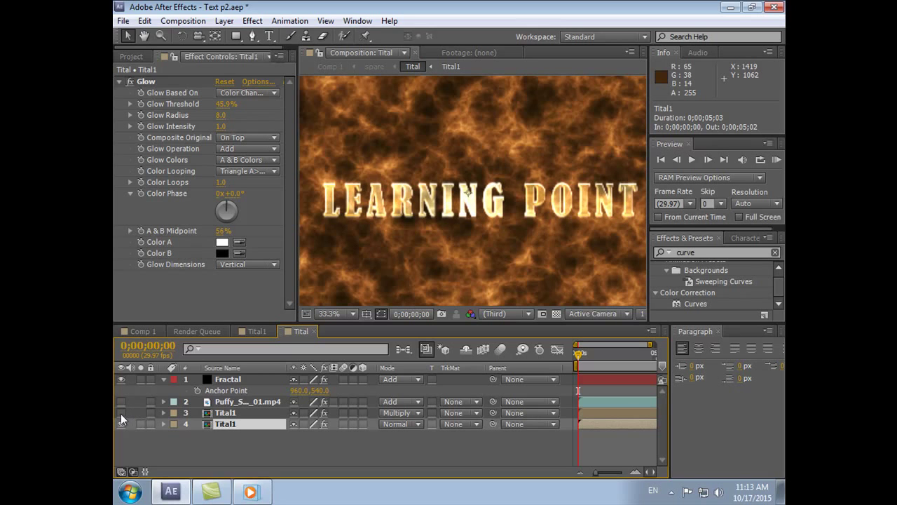
# At 0;00;03;28, reselect Tital1 layers 3 and 4 to compare their Glow settings.
pyautogui.moveTo(577, 353)
pyautogui.mouseDown()
pyautogui.moveTo(642, 355)
pyautogui.moveTo(577, 355)
pyautogui.mouseUp()
pyautogui.press('Return')
pyautogui.click(247, 412)
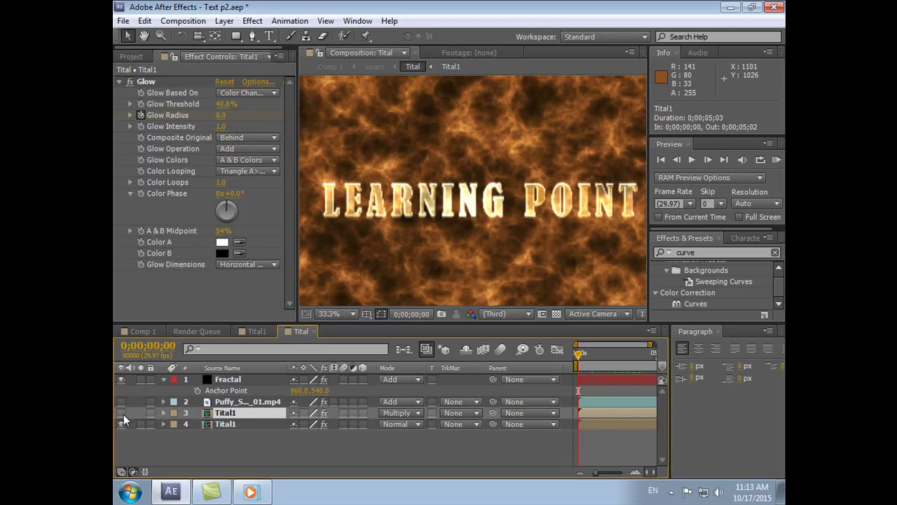
pyautogui.click(267, 420)
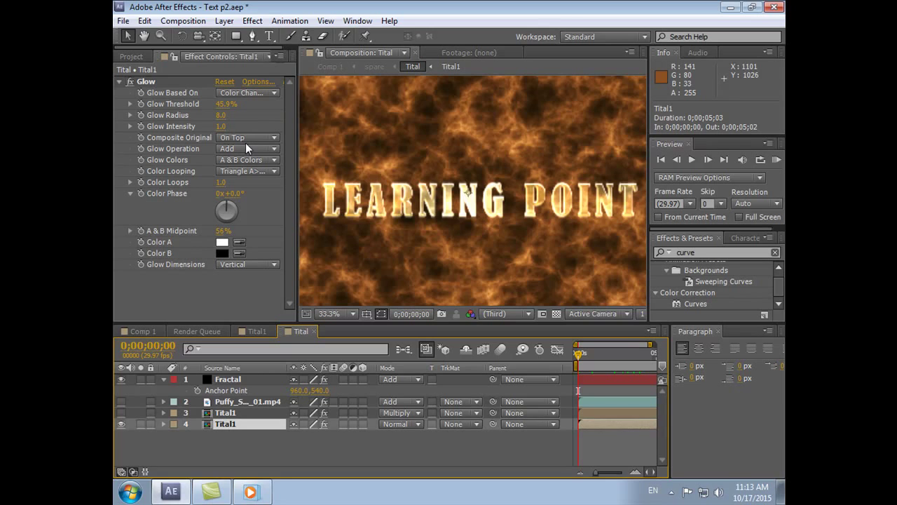
# Try Glow Based On and Composite Original options, keeping Color Channels and On Top.
pyautogui.click(275, 95)
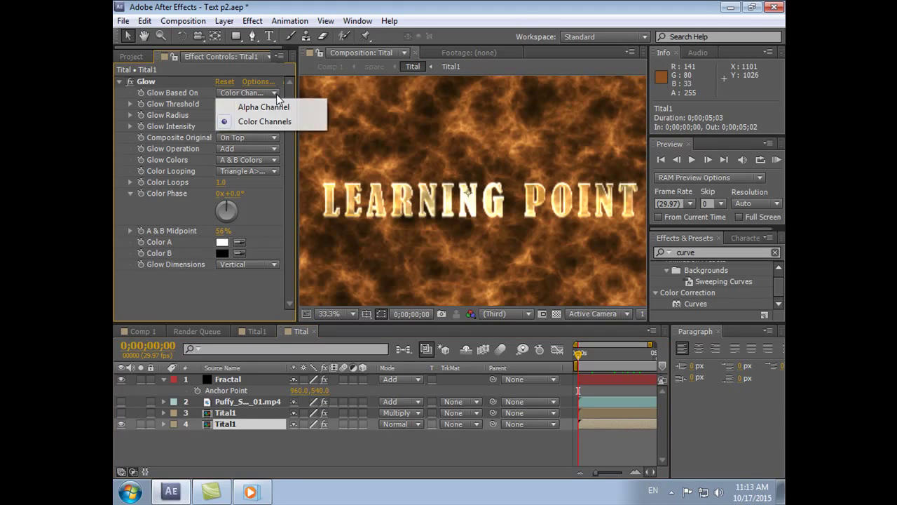
pyautogui.click(293, 82)
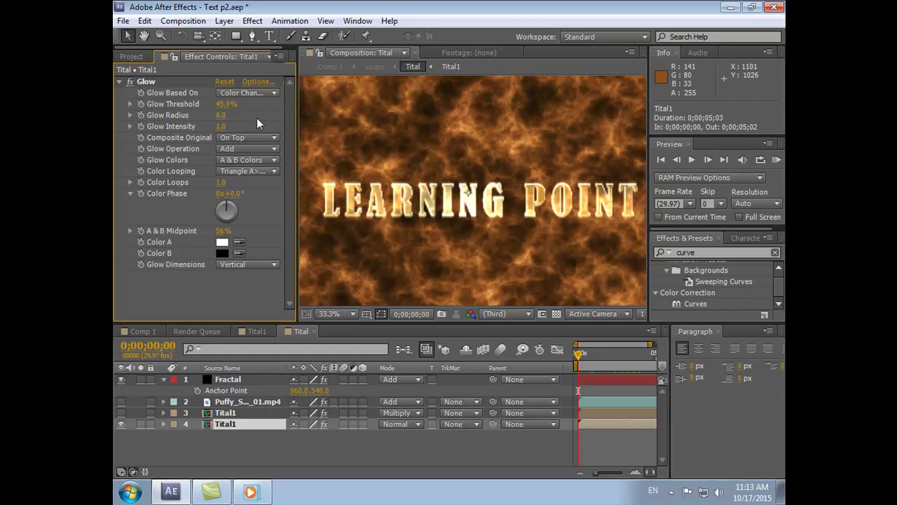
pyautogui.click(274, 137)
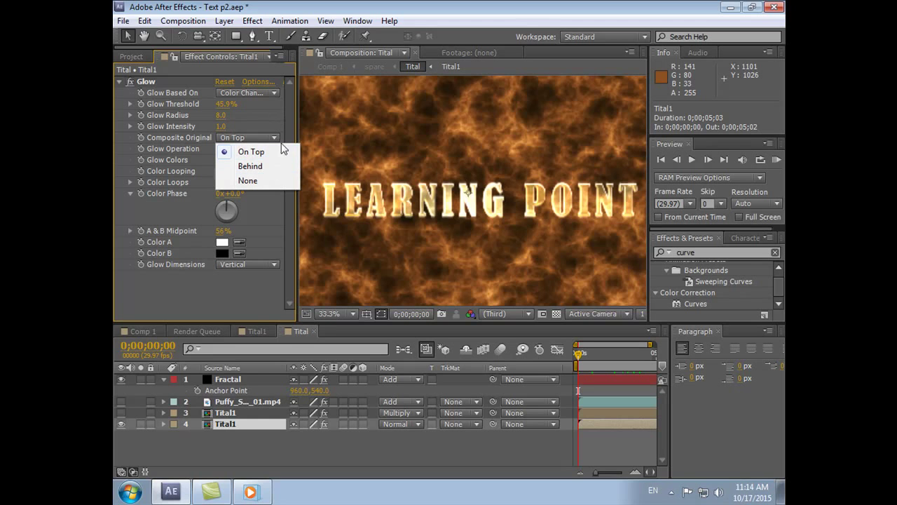
pyautogui.click(262, 164)
pyautogui.click(274, 138)
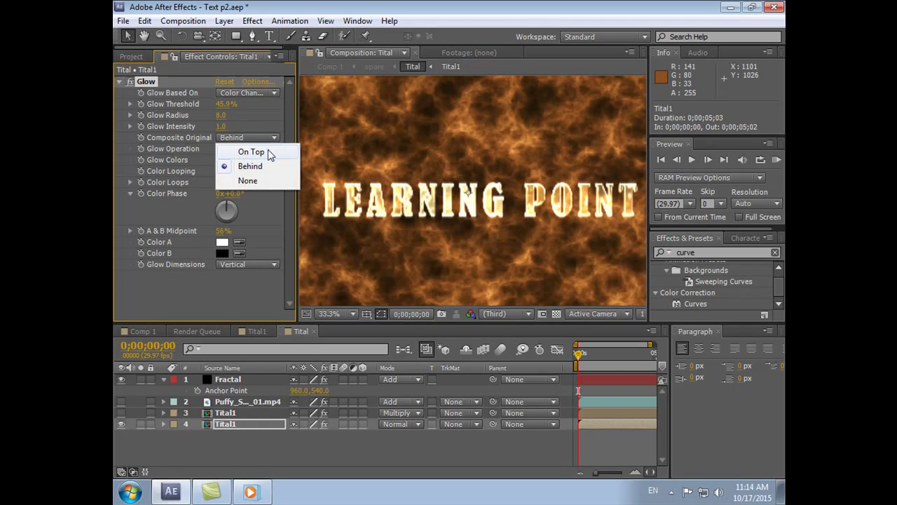
pyautogui.click(268, 150)
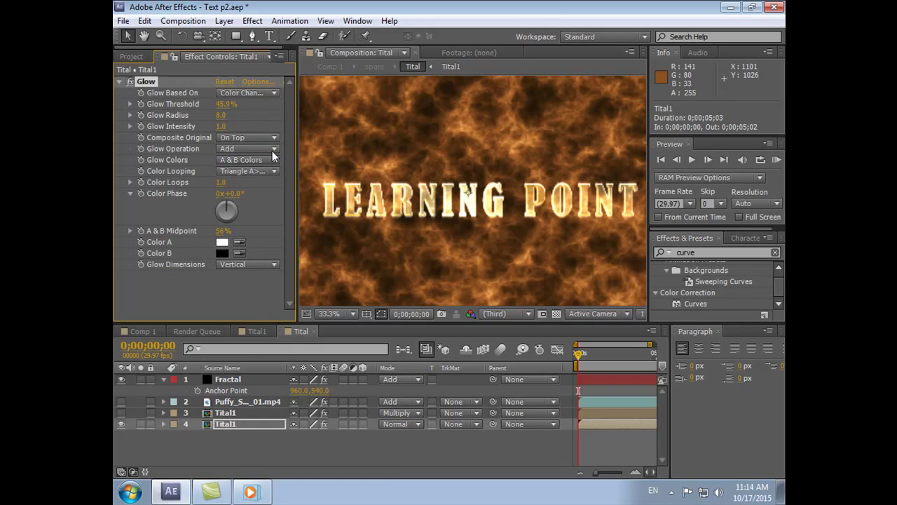
pyautogui.click(274, 148)
pyautogui.click(274, 93)
pyautogui.click(291, 147)
# Try Original Colors, then restore A & B Colors with Triangle A>B>A looping.
pyautogui.click(275, 161)
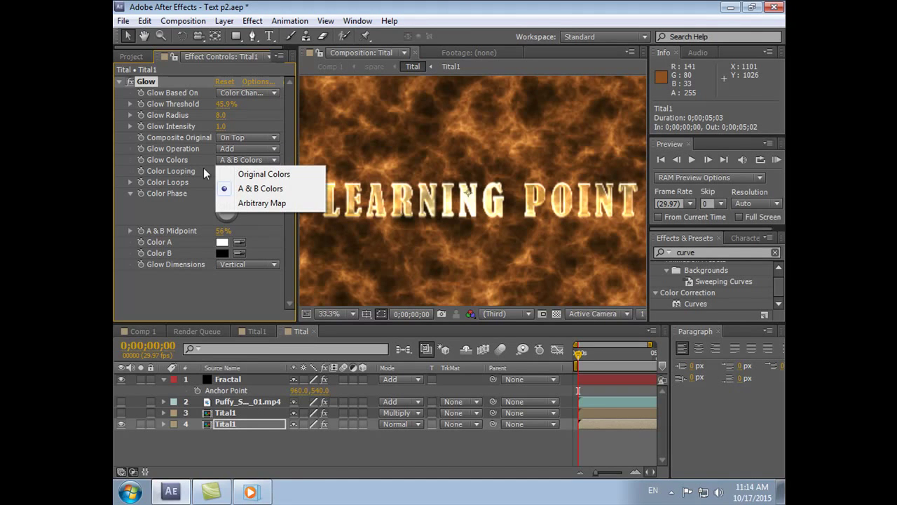
pyautogui.click(277, 176)
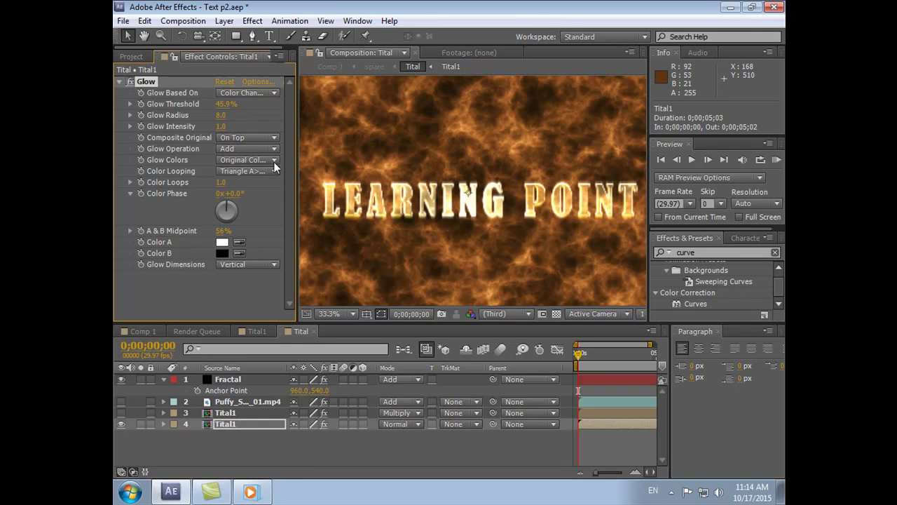
pyautogui.click(275, 161)
pyautogui.click(266, 188)
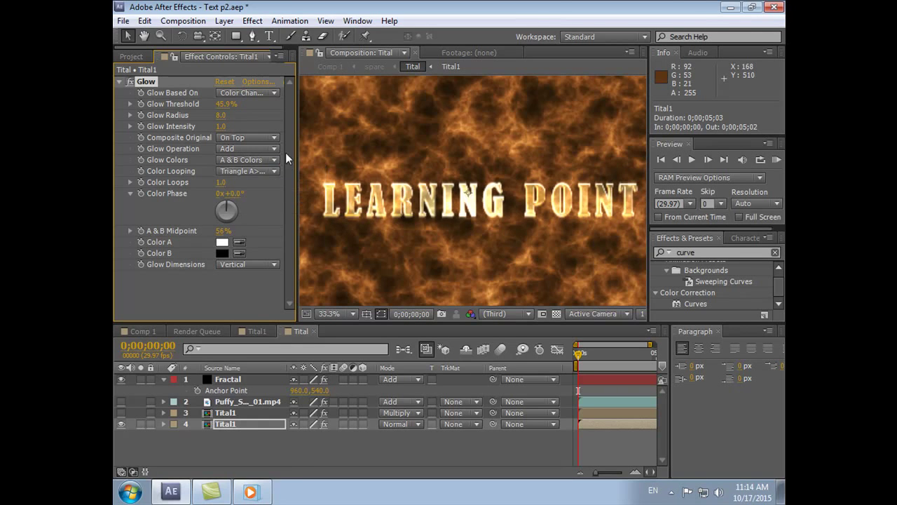
pyautogui.click(276, 171)
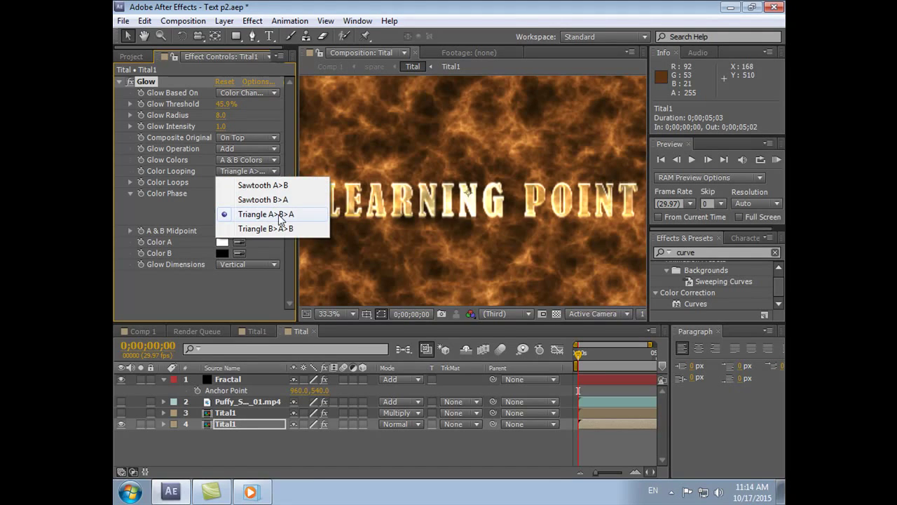
pyautogui.click(291, 162)
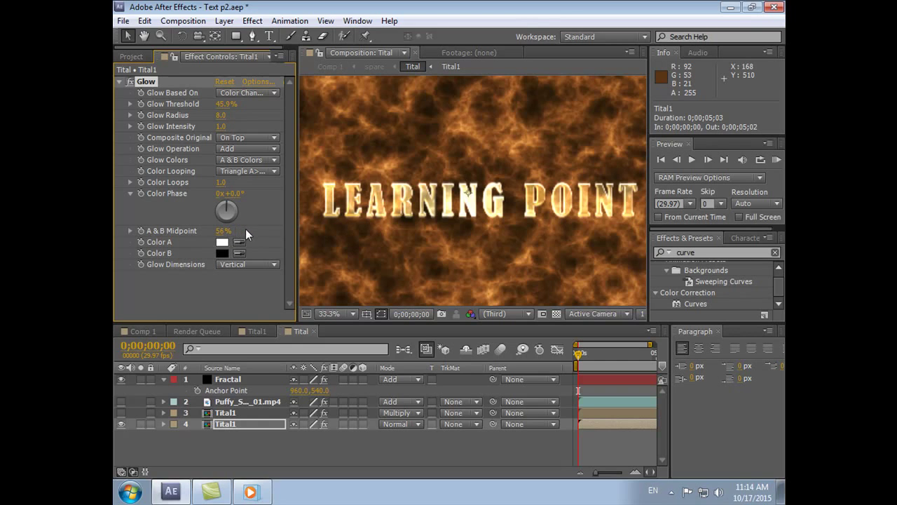
# Try Horizontal and Horizontal and Vertical glow dimensions, settle on Vertical, and collapse Glow.
pyautogui.click(274, 264)
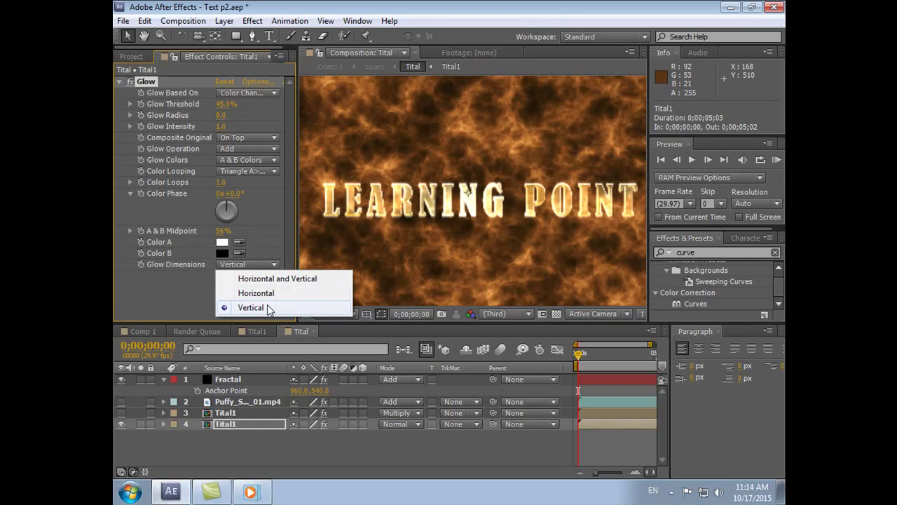
pyautogui.click(268, 294)
pyautogui.click(270, 267)
pyautogui.click(267, 278)
pyautogui.click(269, 263)
pyautogui.click(256, 310)
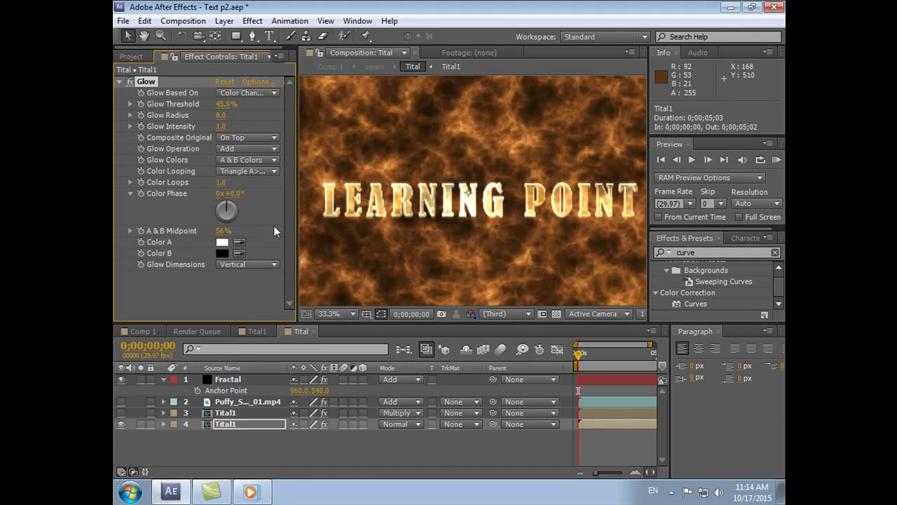
pyautogui.click(120, 82)
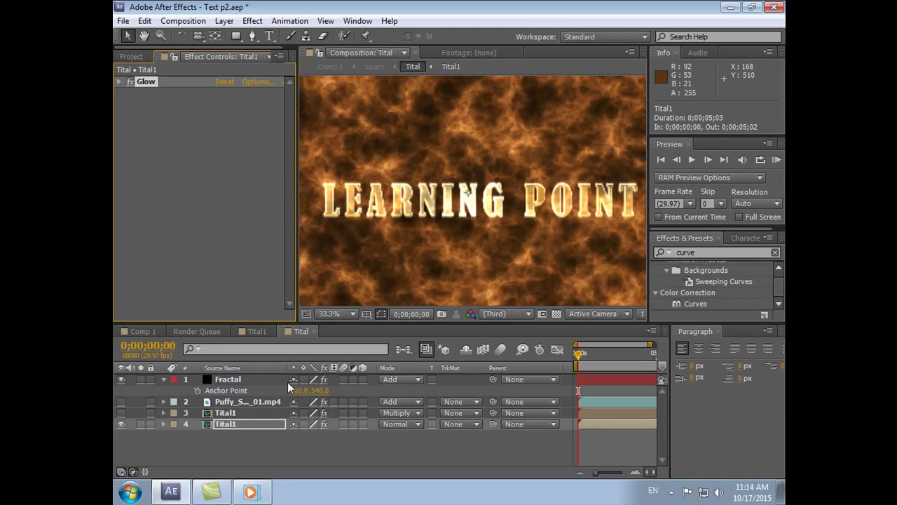
# Select Tital1 layer 3, make it visible again, and expand its Glow Radius range.
pyautogui.click(232, 414)
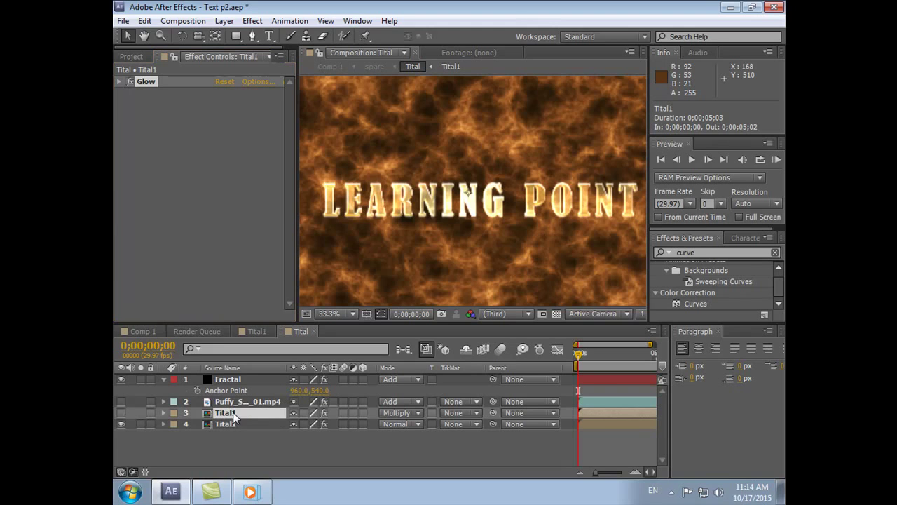
pyautogui.click(121, 413)
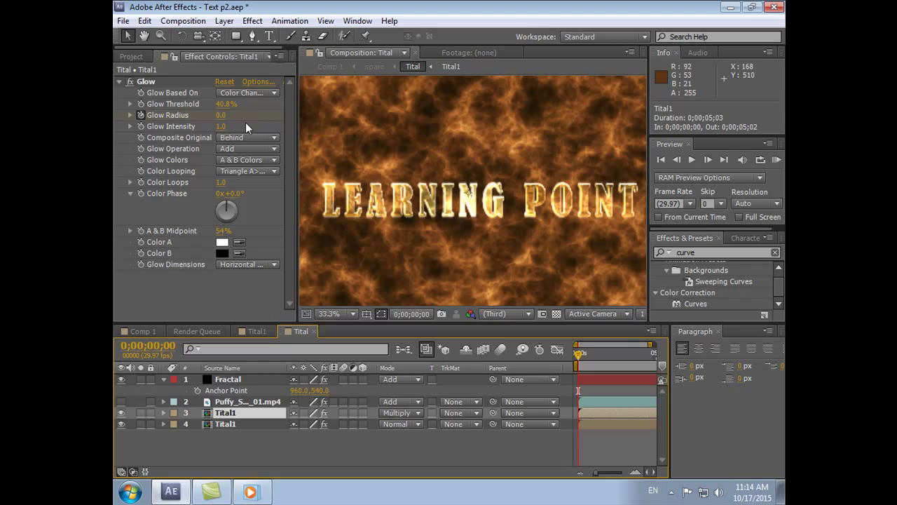
pyautogui.moveTo(578, 354)
pyautogui.mouseDown()
pyautogui.moveTo(629, 365)
pyautogui.moveTo(574, 368)
pyautogui.mouseUp()
pyautogui.click(129, 116)
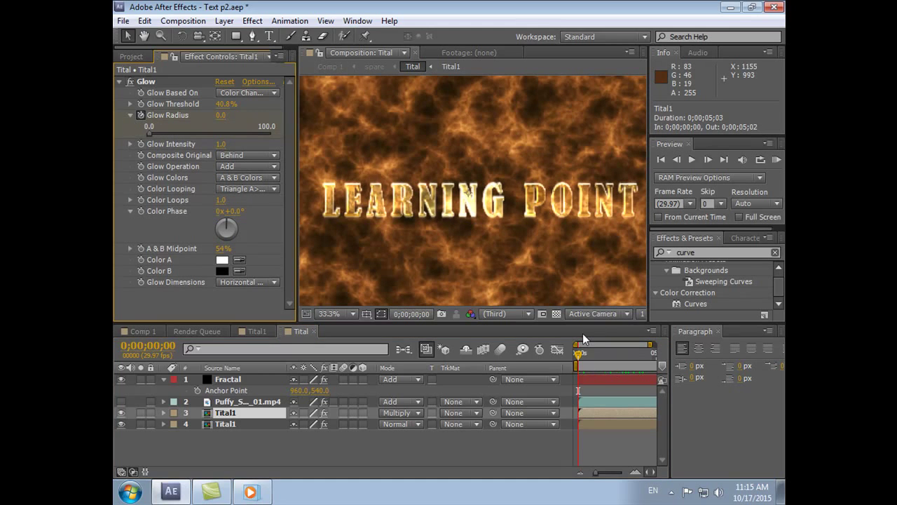
pyautogui.moveTo(579, 358); pyautogui.dragTo(659, 359)
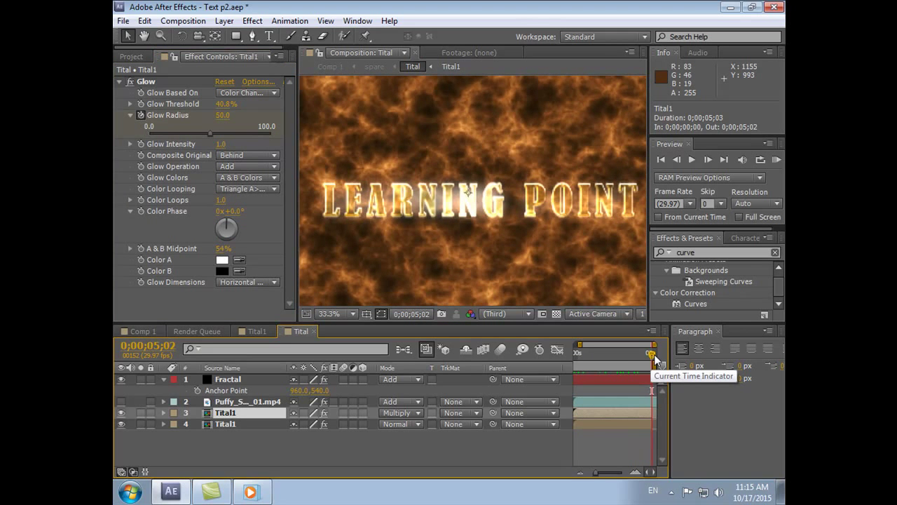
pyautogui.moveTo(651, 356); pyautogui.dragTo(598, 360)
pyautogui.press('Home')
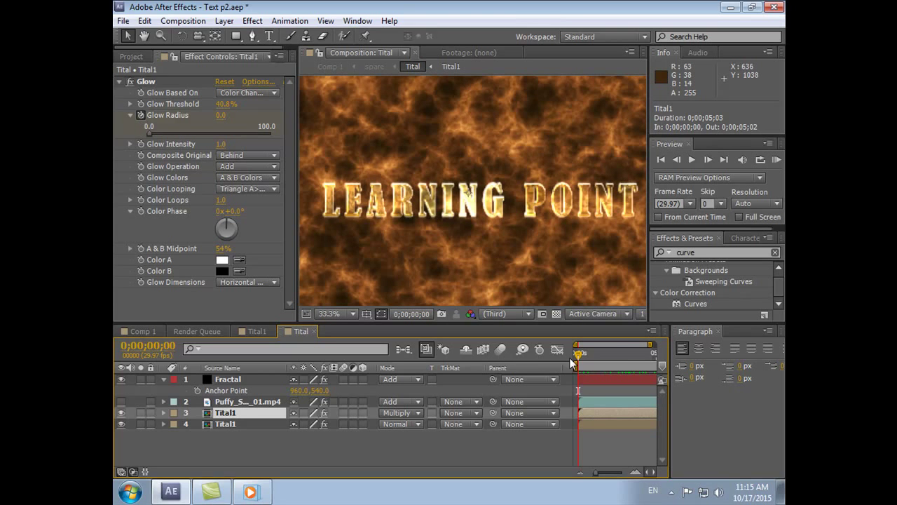
pyautogui.moveTo(579, 354)
pyautogui.mouseDown()
pyautogui.moveTo(645, 354)
pyautogui.moveTo(662, 366)
pyautogui.mouseUp()
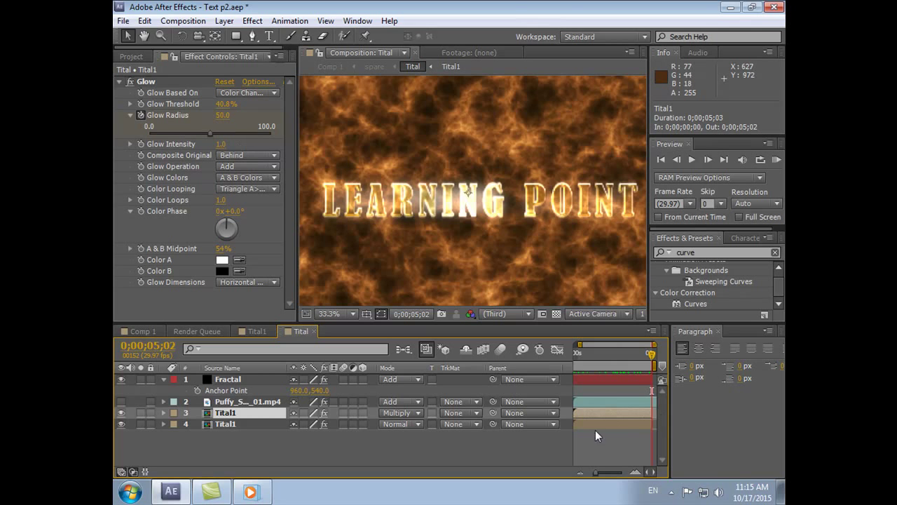
pyautogui.click(649, 356)
pyautogui.moveTo(650, 357); pyautogui.dragTo(578, 354)
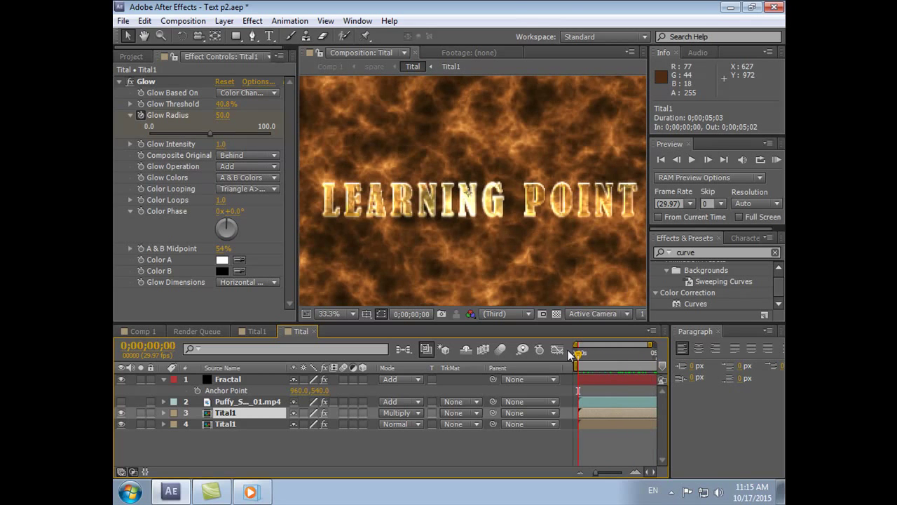
pyautogui.moveTo(579, 357); pyautogui.dragTo(621, 364)
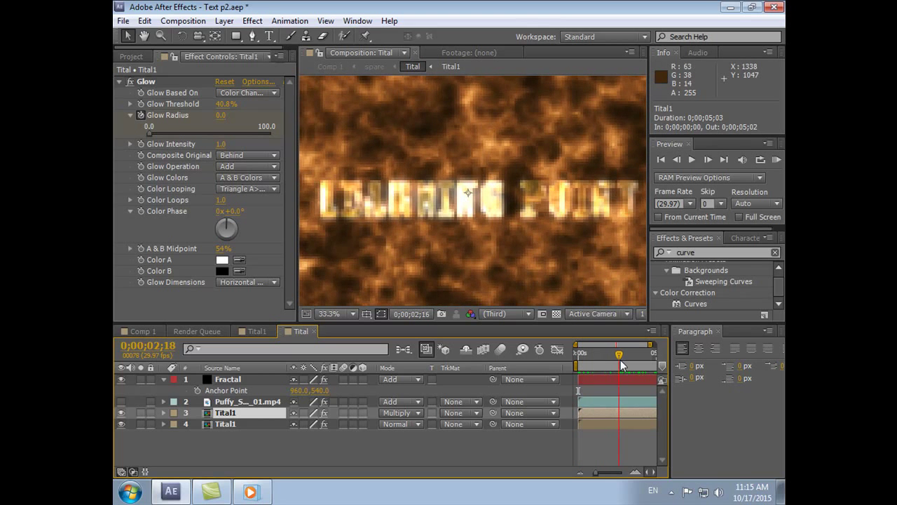
pyautogui.moveTo(621, 364)
pyautogui.mouseDown()
pyautogui.moveTo(658, 364)
pyautogui.moveTo(572, 364)
pyautogui.mouseUp()
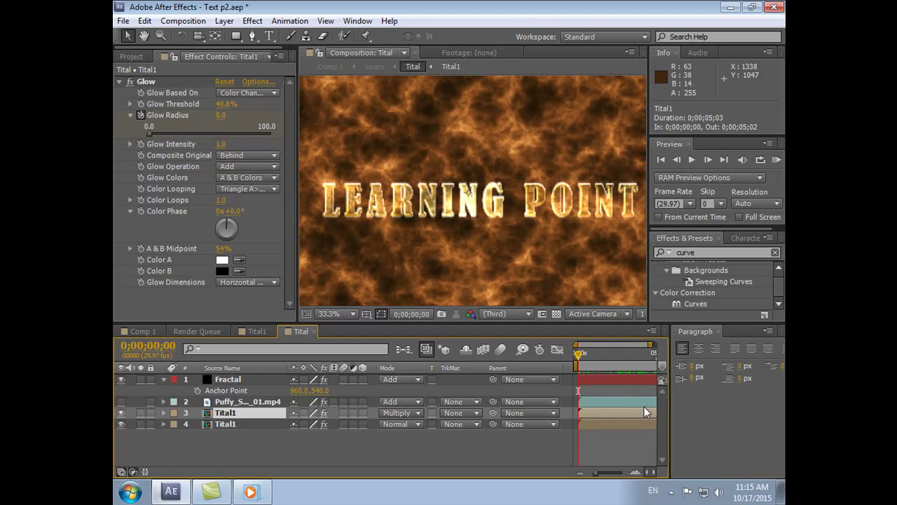
# Keyframe Glow Radius from 0 to 50 over five seconds, scrub to verify, and collapse the Fractal layer.
pyautogui.click(140, 115)
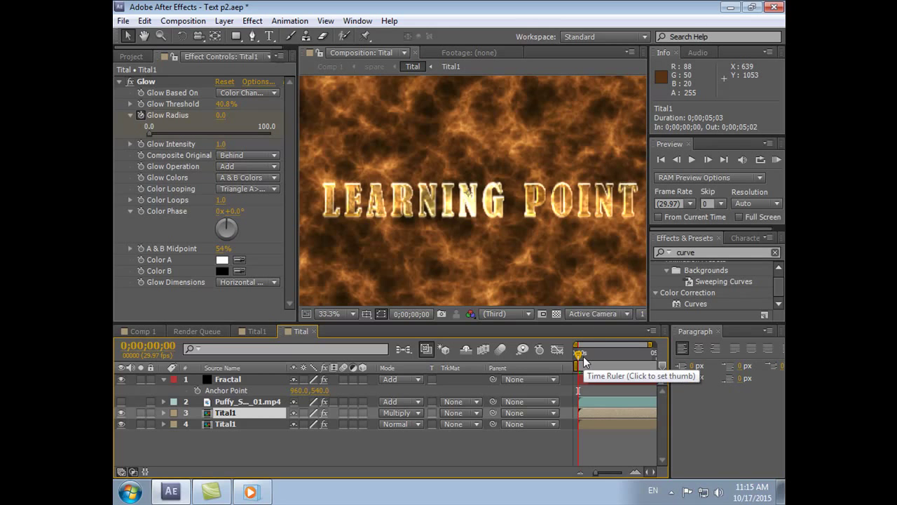
pyautogui.moveTo(580, 354); pyautogui.dragTo(596, 353)
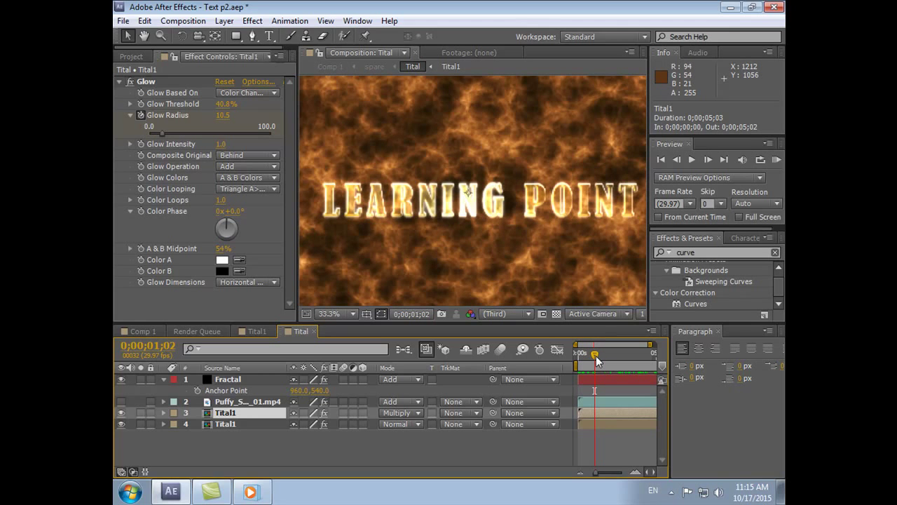
pyautogui.moveTo(595, 356); pyautogui.dragTo(624, 361)
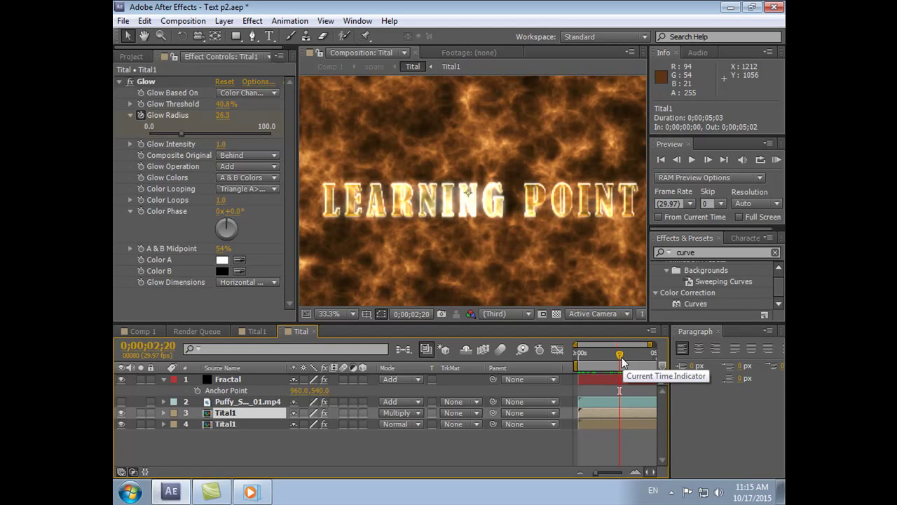
pyautogui.moveTo(624, 361); pyautogui.dragTo(643, 361)
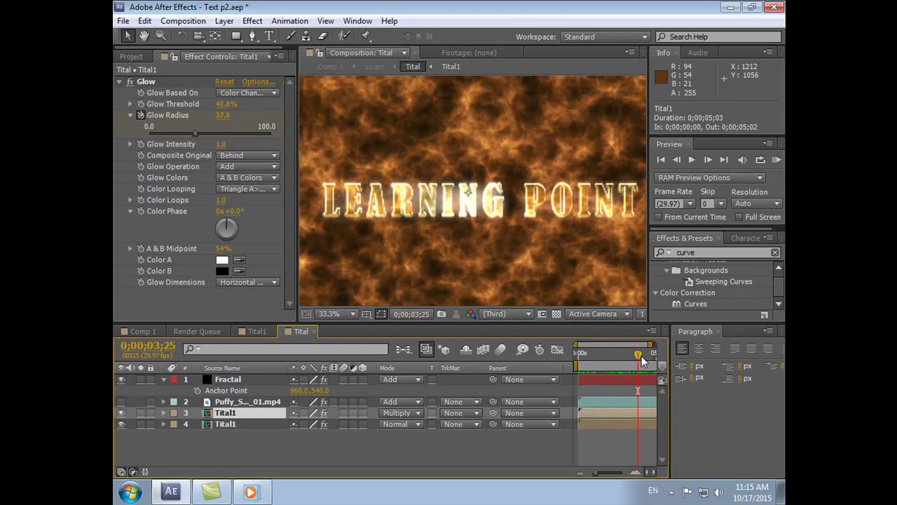
pyautogui.moveTo(639, 361); pyautogui.dragTo(648, 359)
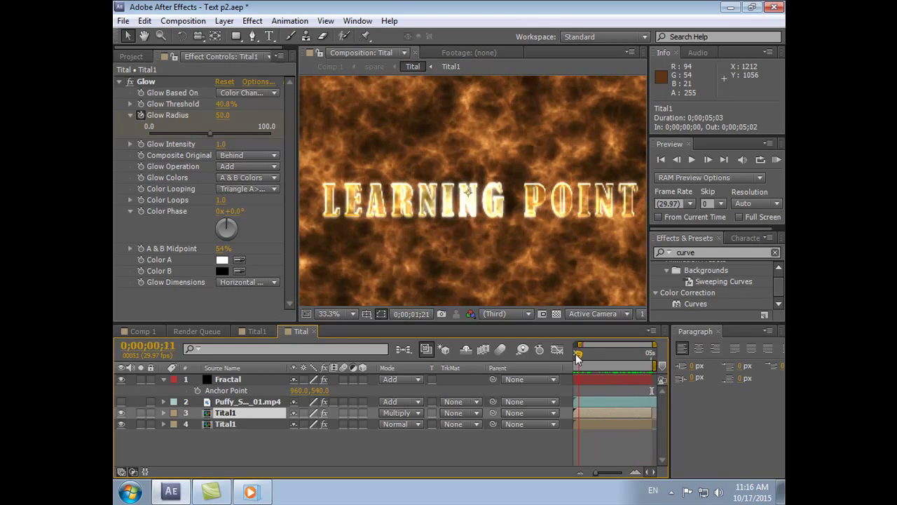
pyautogui.click(576, 359)
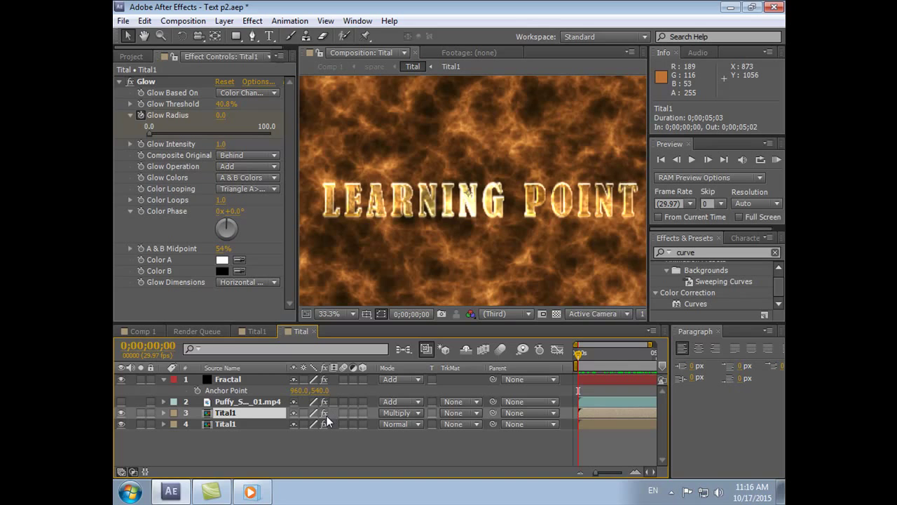
pyautogui.click(162, 379)
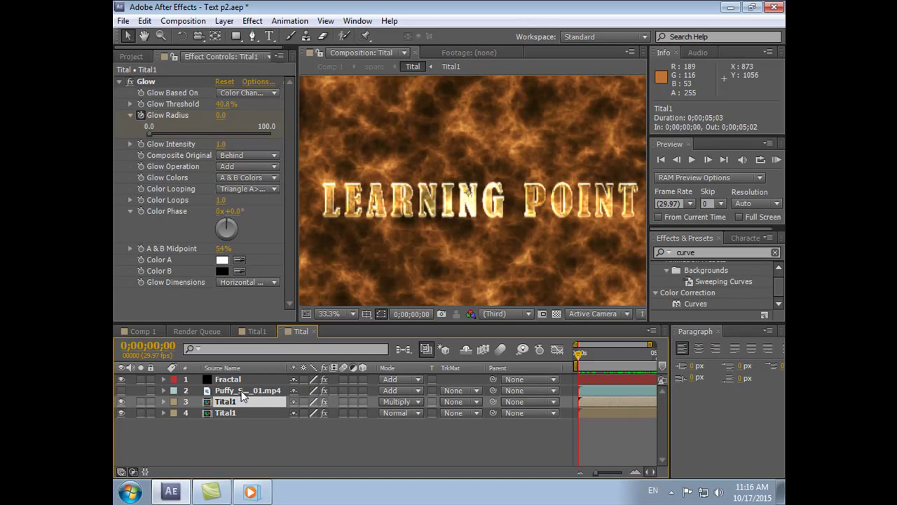
# Select Puffy_Smoke_01.mp4, toggle it visible then hidden, and collapse its Color Range and Color Key effects.
pyautogui.click(241, 390)
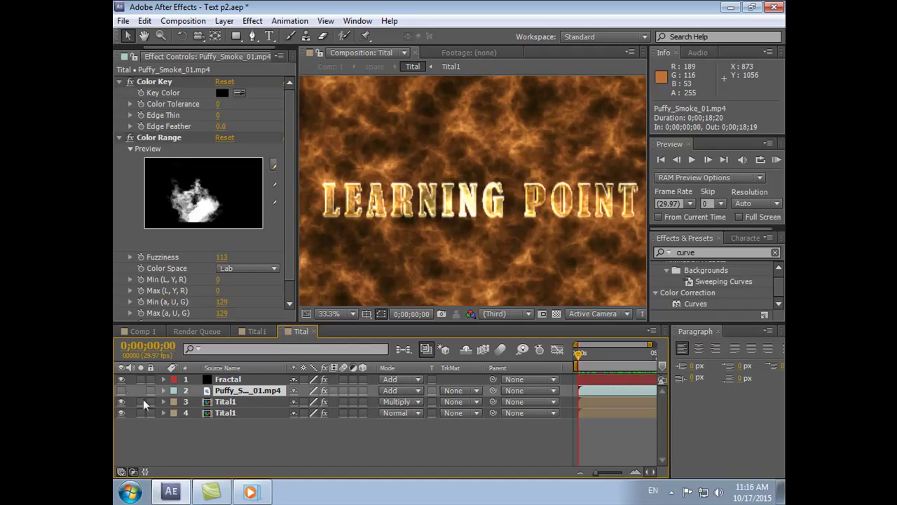
pyautogui.click(121, 391)
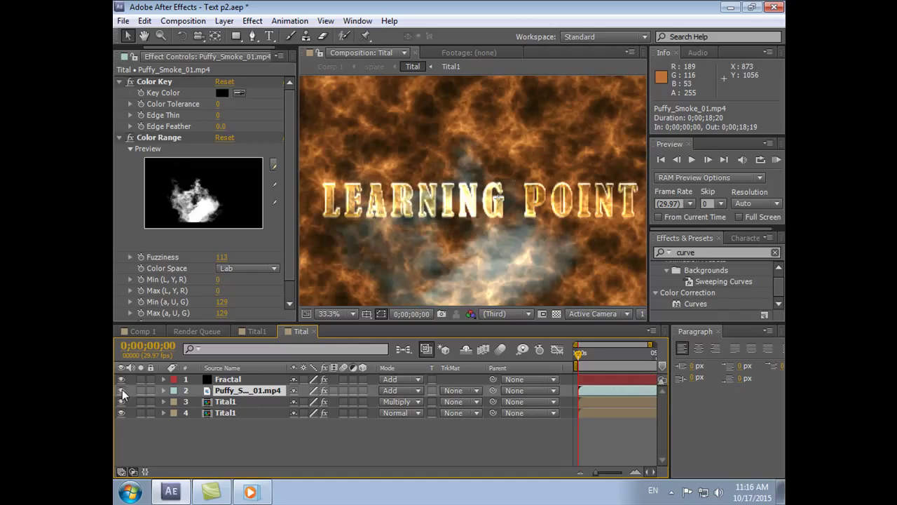
pyautogui.click(122, 389)
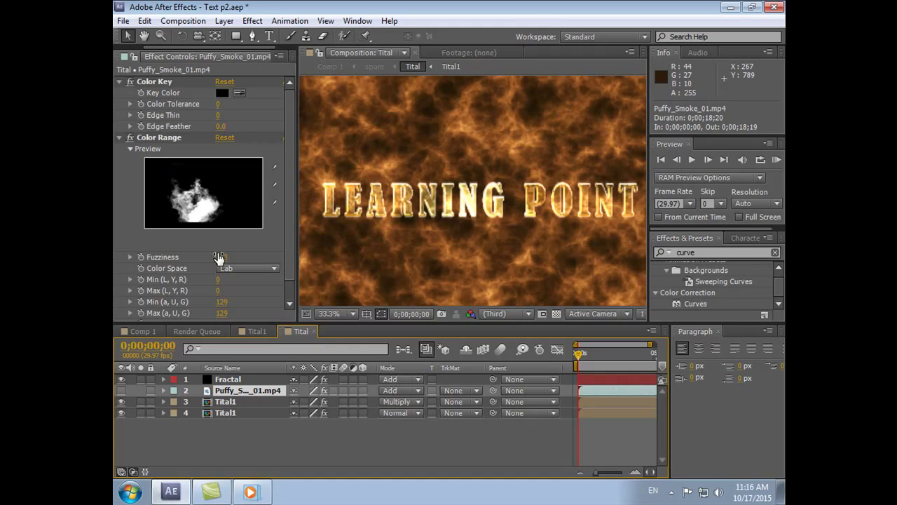
pyautogui.scroll(-2, 291, 242)
pyautogui.scroll(2, 288, 221)
pyautogui.click(121, 139)
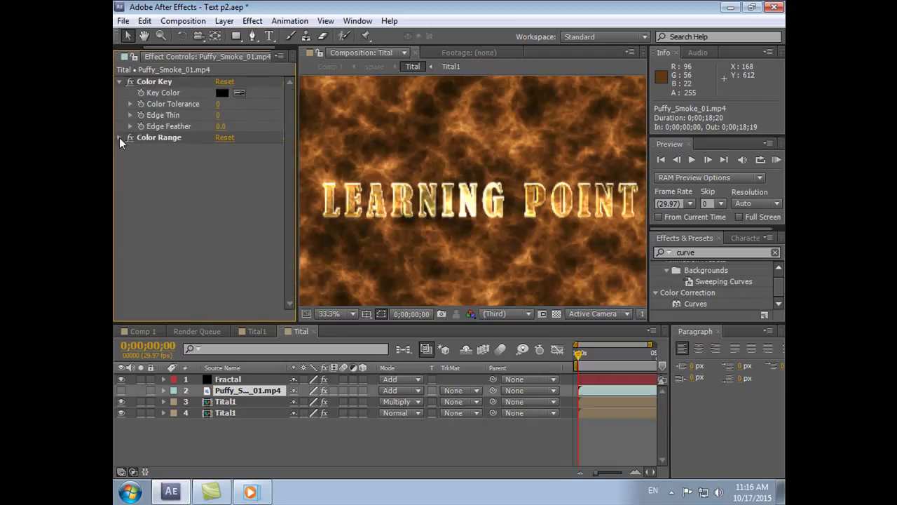
pyautogui.click(120, 81)
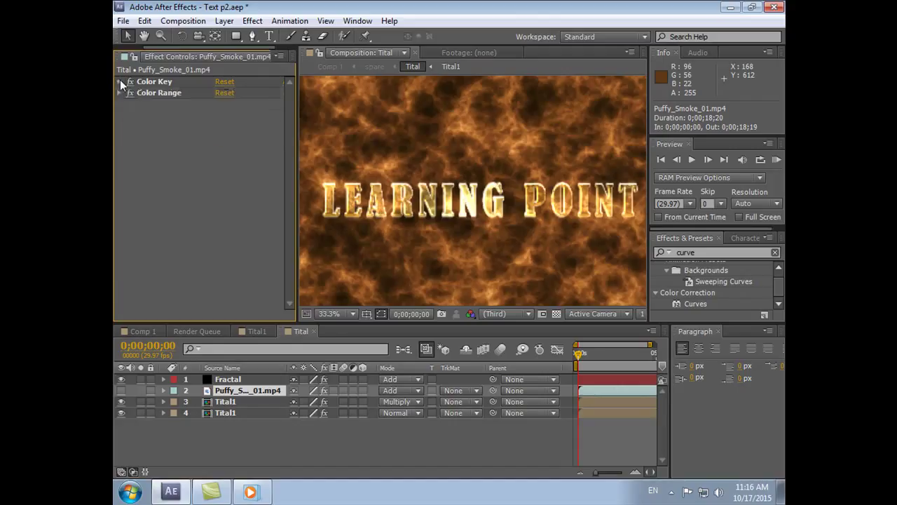
# Switch to Comp 1, jump to 0;00;04;28, and set viewer magnification to 33.3%.
pyautogui.click(254, 331)
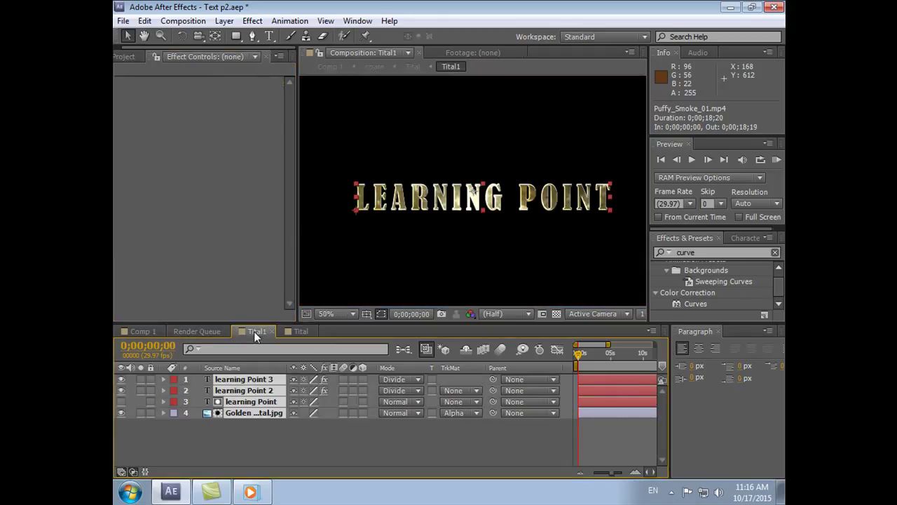
pyautogui.click(139, 331)
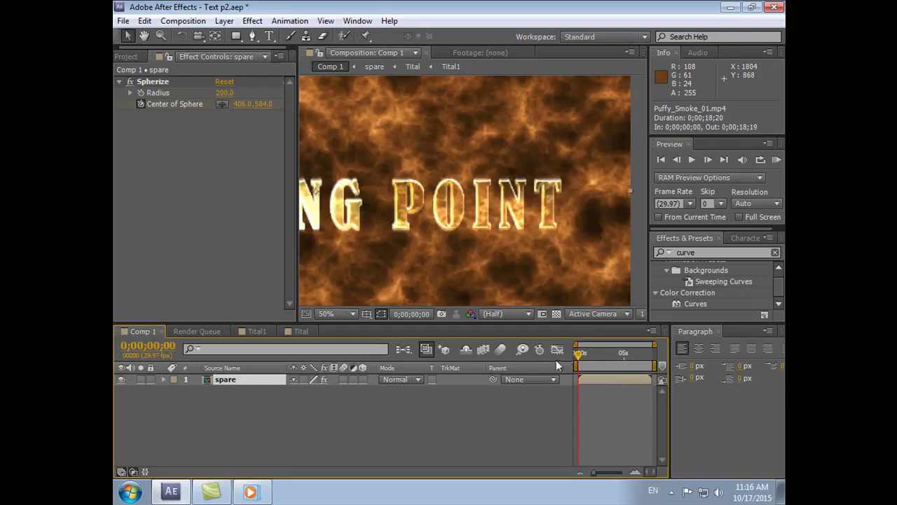
pyautogui.click(623, 353)
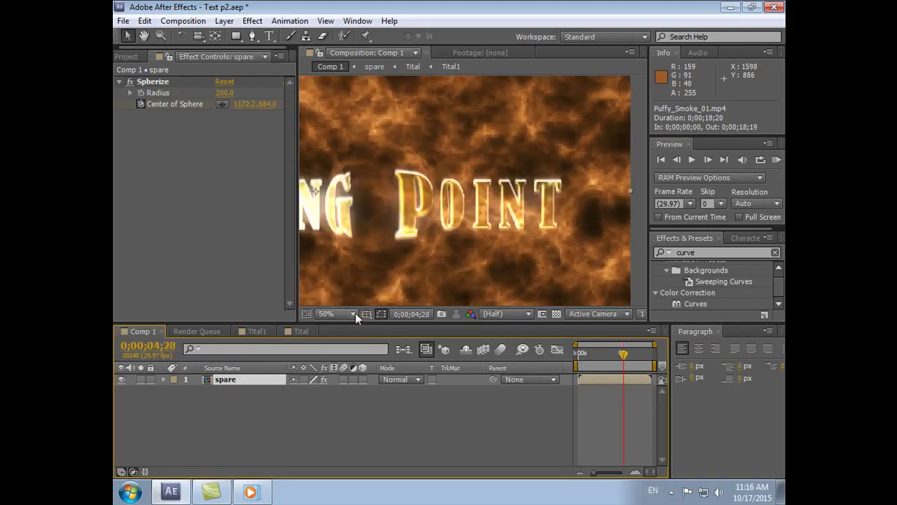
pyautogui.click(356, 313)
pyautogui.click(342, 178)
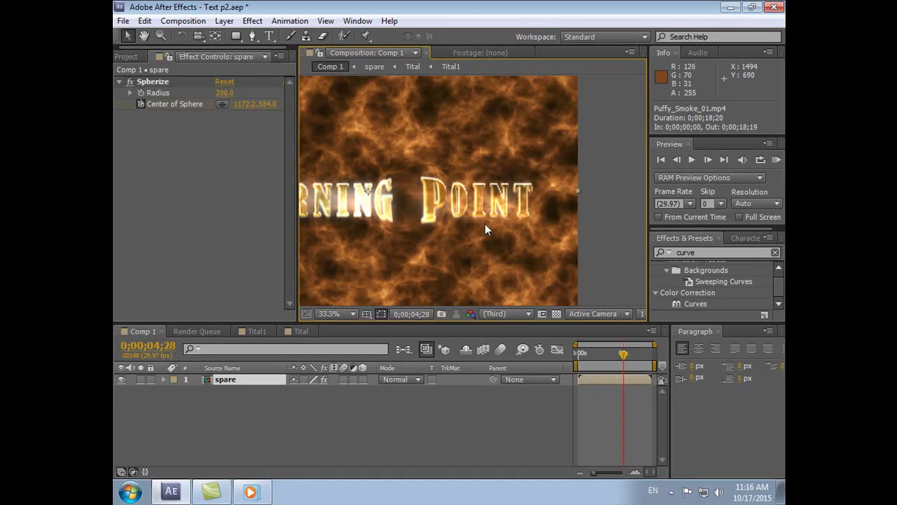
# Pan to show the full LEARNING POINT title and scrub through the Spherize sweep.
pyautogui.click(144, 36)
pyautogui.moveTo(414, 190)
pyautogui.mouseDown()
pyautogui.moveTo(522, 190)
pyautogui.moveTo(512, 190)
pyautogui.mouseUp()
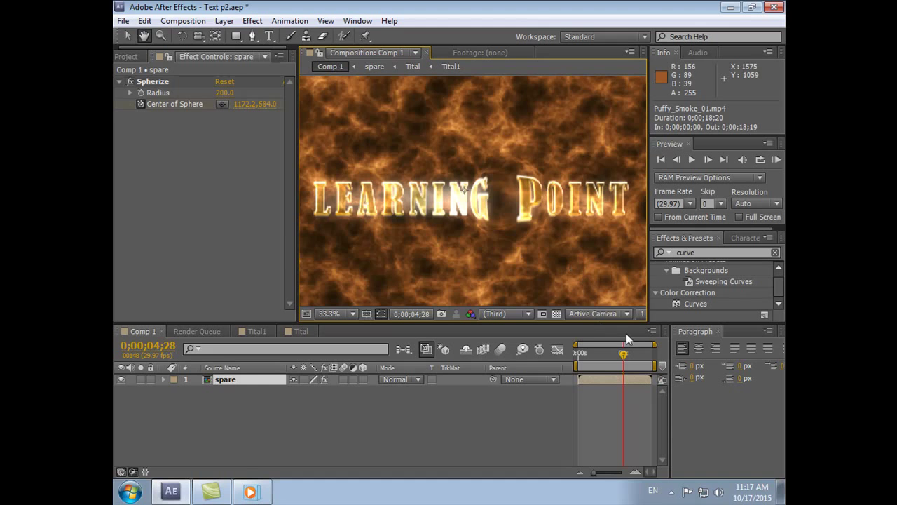
pyautogui.moveTo(627, 353)
pyautogui.mouseDown()
pyautogui.moveTo(602, 362)
pyautogui.moveTo(627, 354)
pyautogui.moveTo(622, 363)
pyautogui.moveTo(582, 359)
pyautogui.mouseUp()
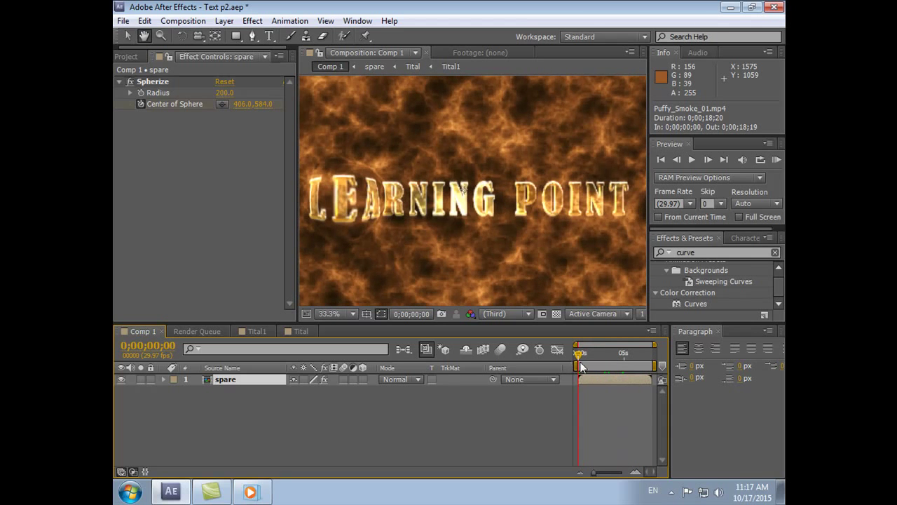
pyautogui.moveTo(579, 354); pyautogui.dragTo(600, 355)
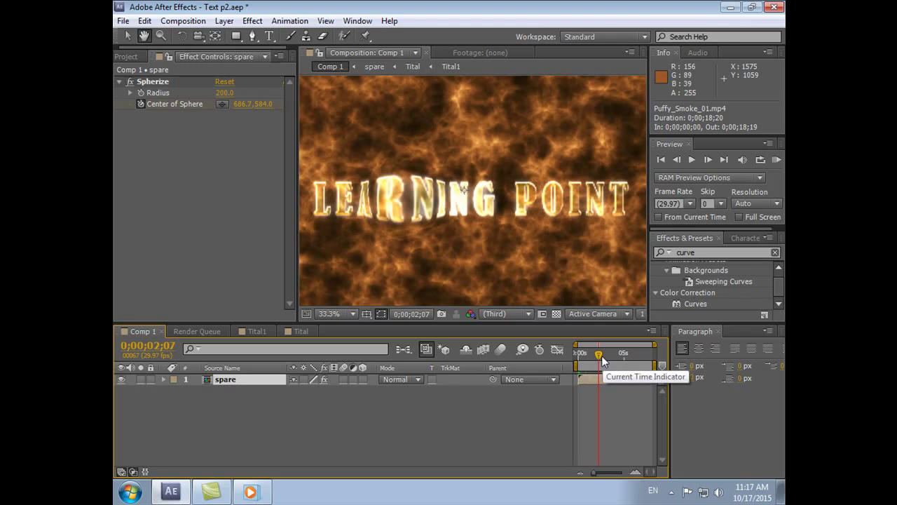
pyautogui.moveTo(608, 354)
pyautogui.mouseDown()
pyautogui.moveTo(650, 355)
pyautogui.moveTo(578, 354)
pyautogui.mouseUp()
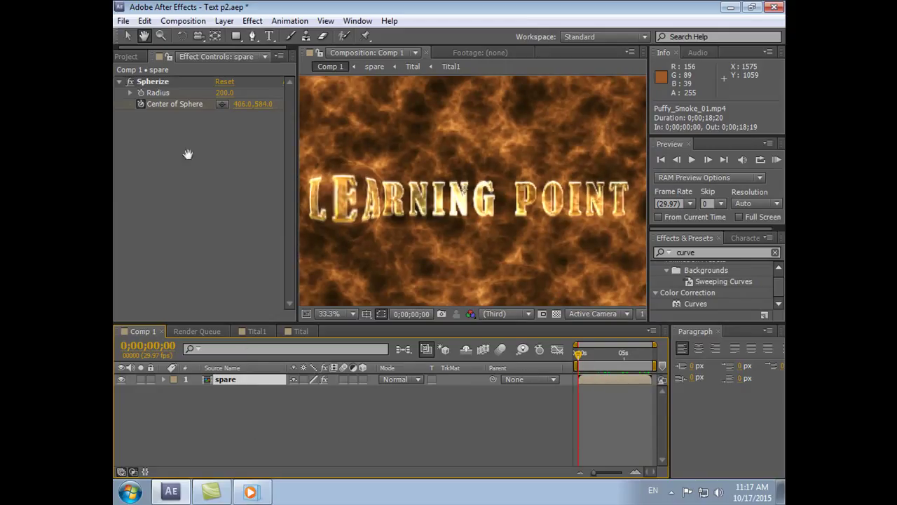
# Replace the 'curve' search in Effects & Presets with 'sph' to filter toward Spherize.
pyautogui.click(680, 252)
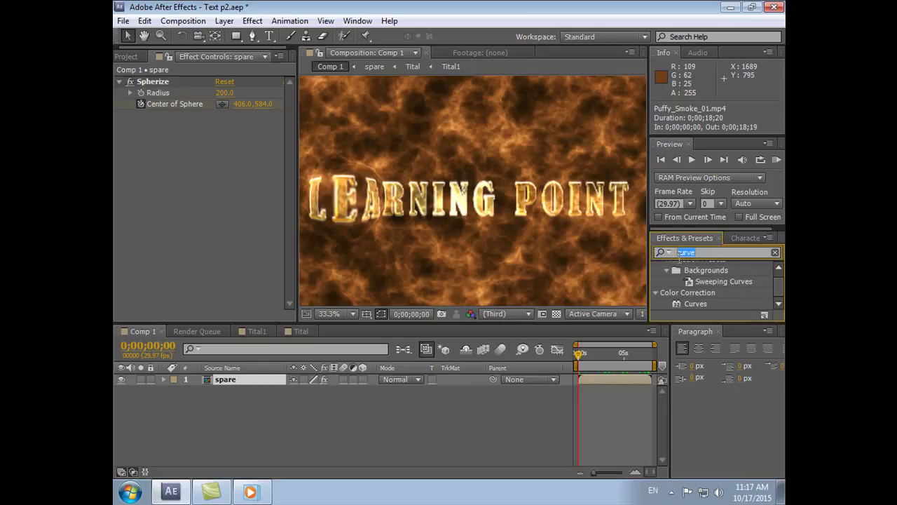
pyautogui.press('BackSpace')
pyautogui.click(668, 253)
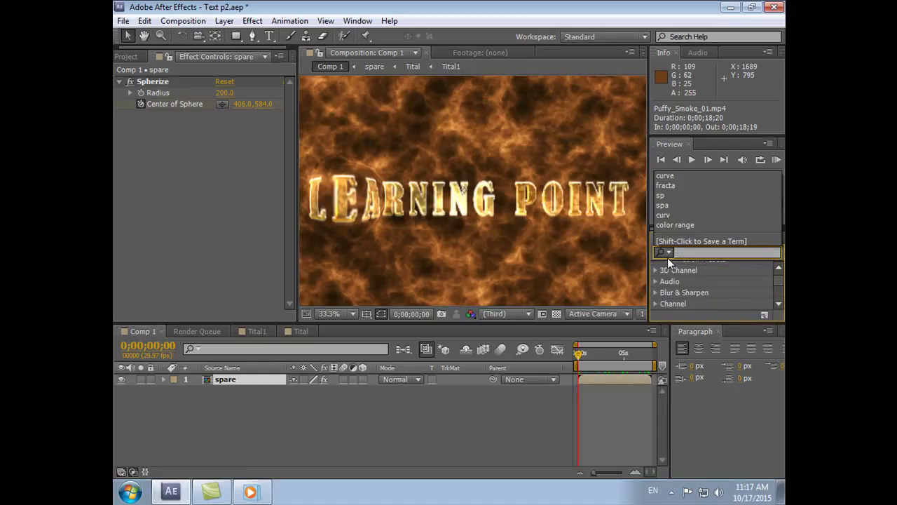
pyautogui.write('sp')
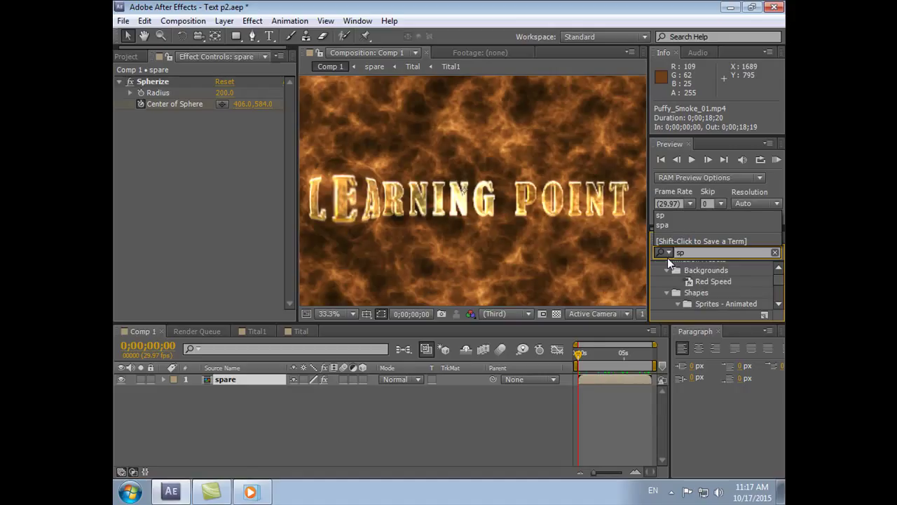
pyautogui.write('her')
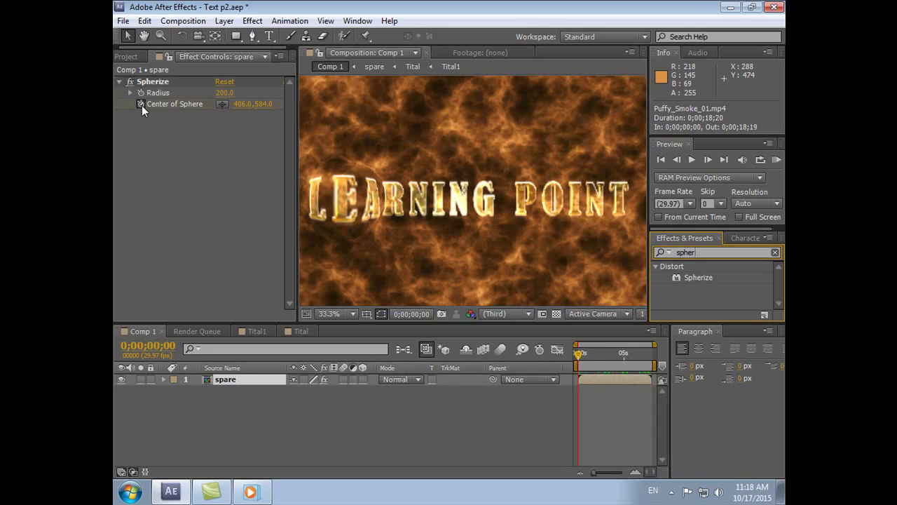
pyautogui.moveTo(580, 352)
pyautogui.mouseDown()
pyautogui.moveTo(600, 353)
pyautogui.moveTo(577, 354)
pyautogui.moveTo(590, 359)
pyautogui.mouseUp()
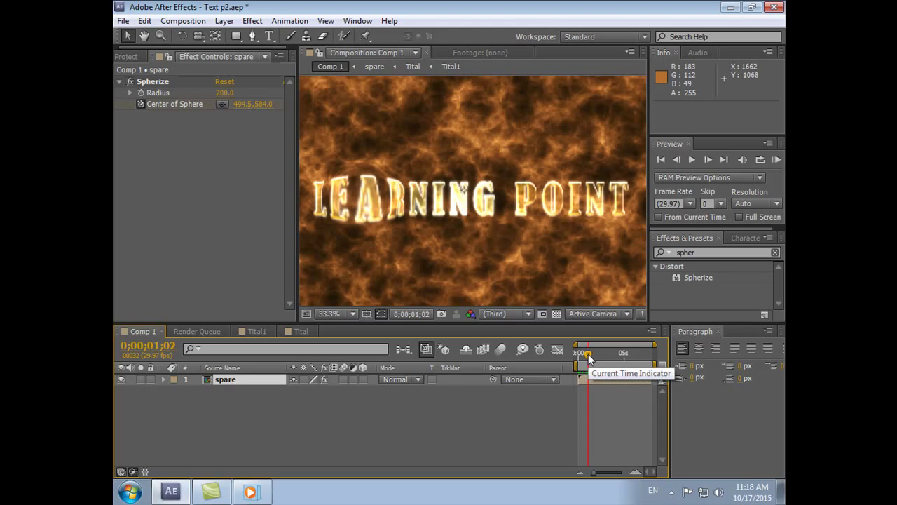
pyautogui.moveTo(588, 354); pyautogui.dragTo(600, 352)
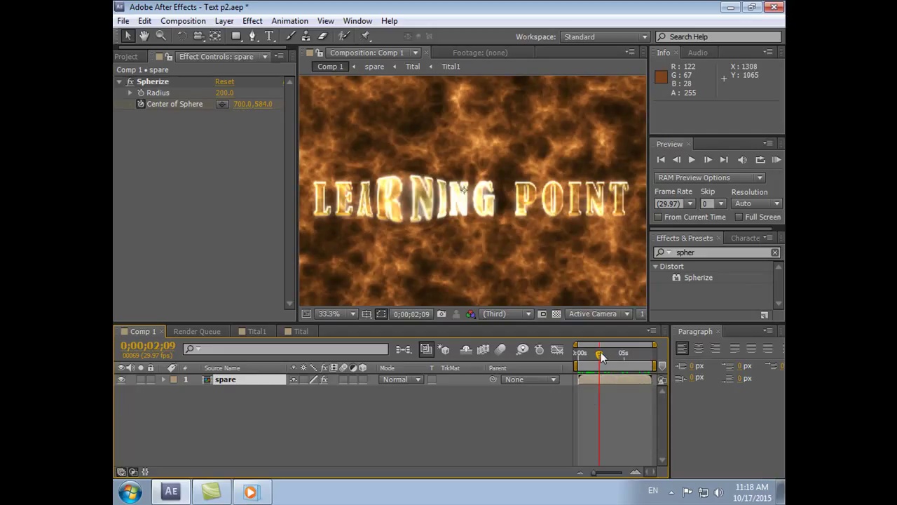
pyautogui.moveTo(600, 352); pyautogui.dragTo(609, 352)
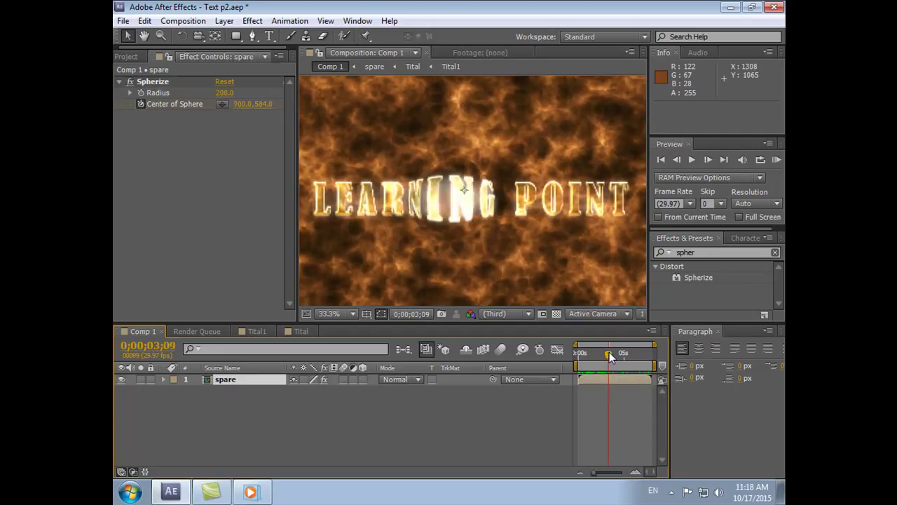
pyautogui.moveTo(609, 351); pyautogui.dragTo(650, 353)
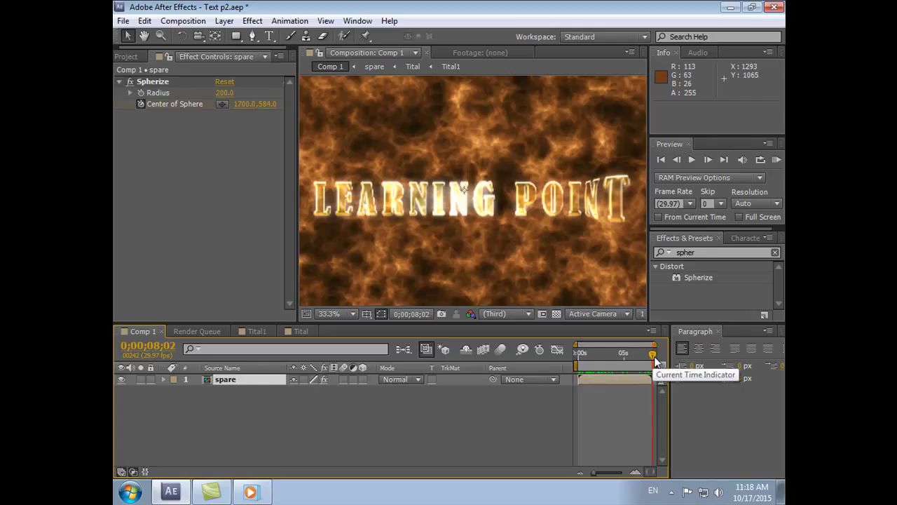
pyautogui.moveTo(653, 354); pyautogui.dragTo(577, 354)
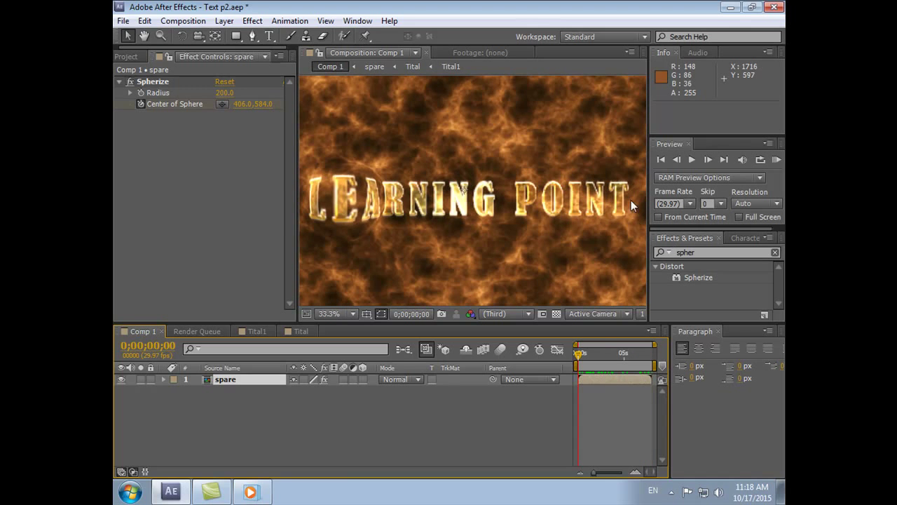
pyautogui.click(692, 160)
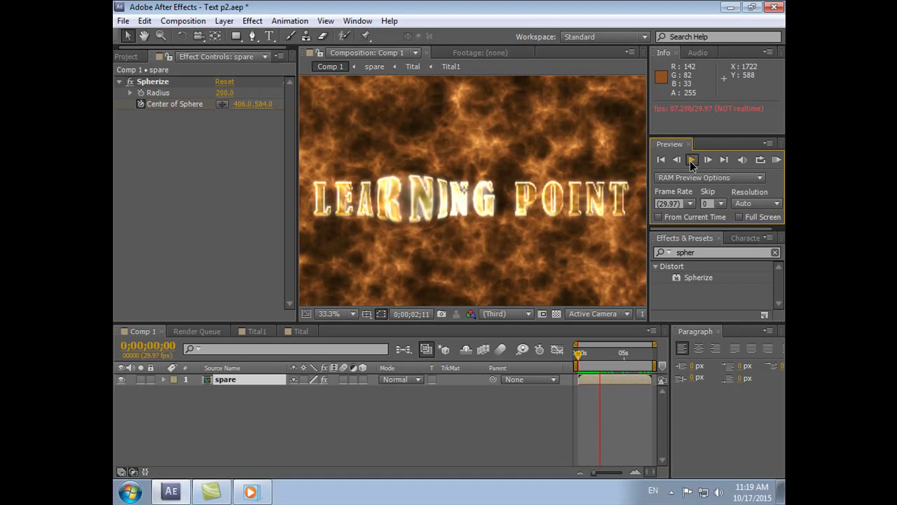
pyautogui.press('space')
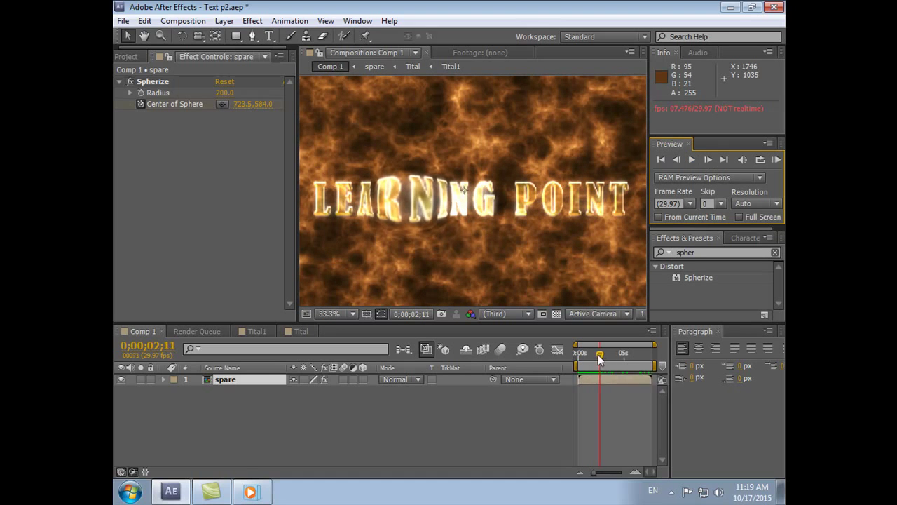
pyautogui.moveTo(600, 355); pyautogui.dragTo(574, 357)
pyautogui.click(588, 354)
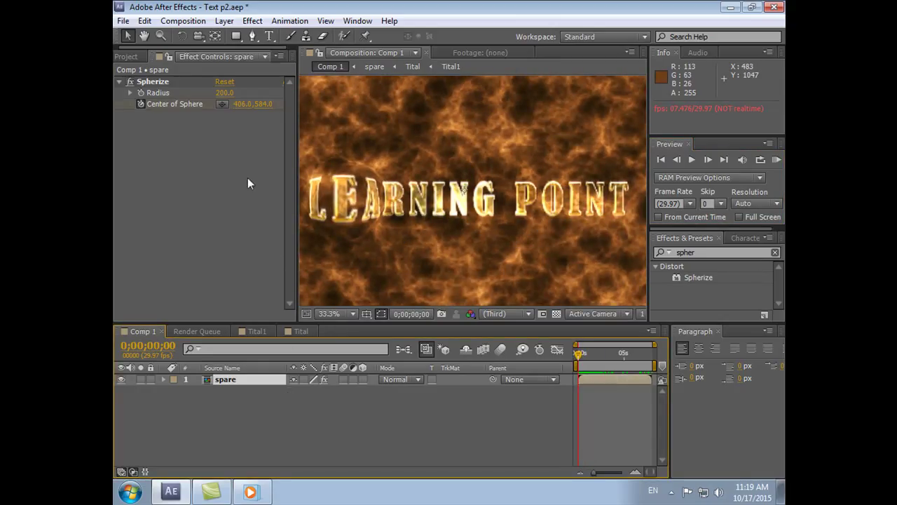
# Start a single-file import and browse through the home folder into Downloads.
pyautogui.click(123, 21)
pyautogui.moveTo(249, 188)
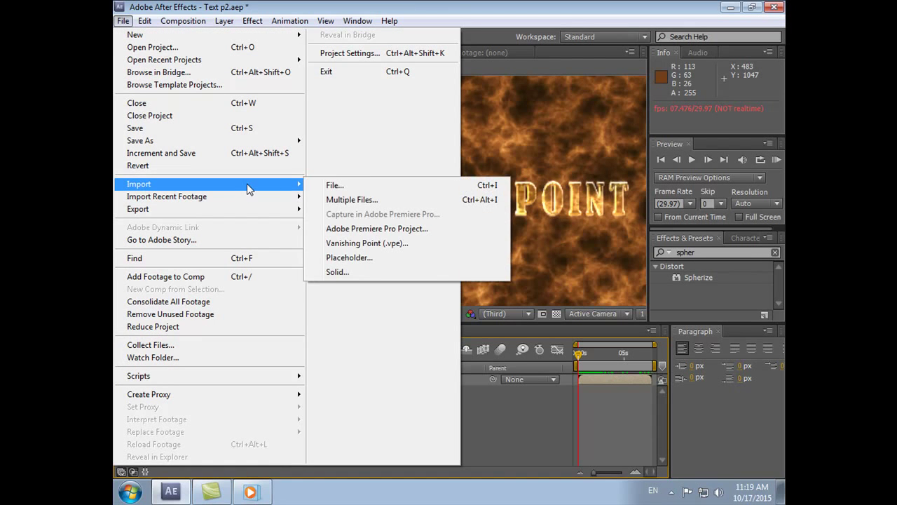
pyautogui.click(358, 186)
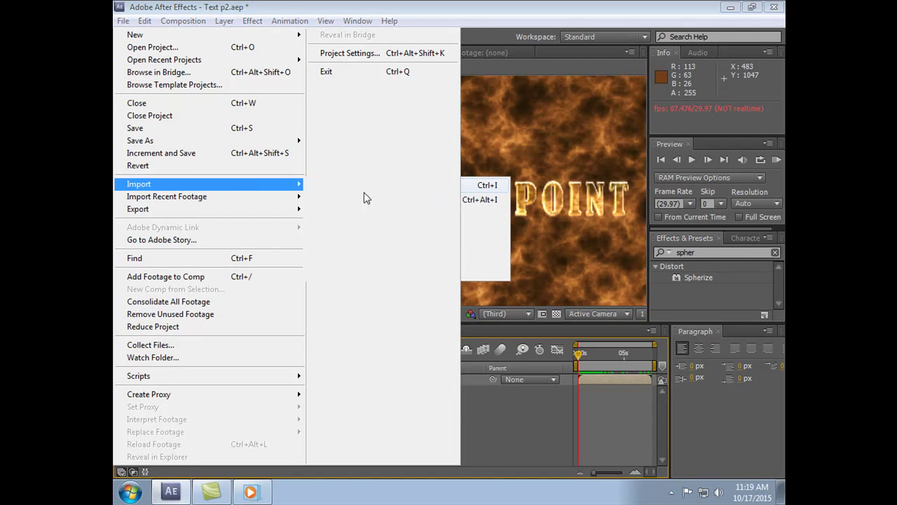
pyautogui.click(150, 130)
pyautogui.click(164, 172)
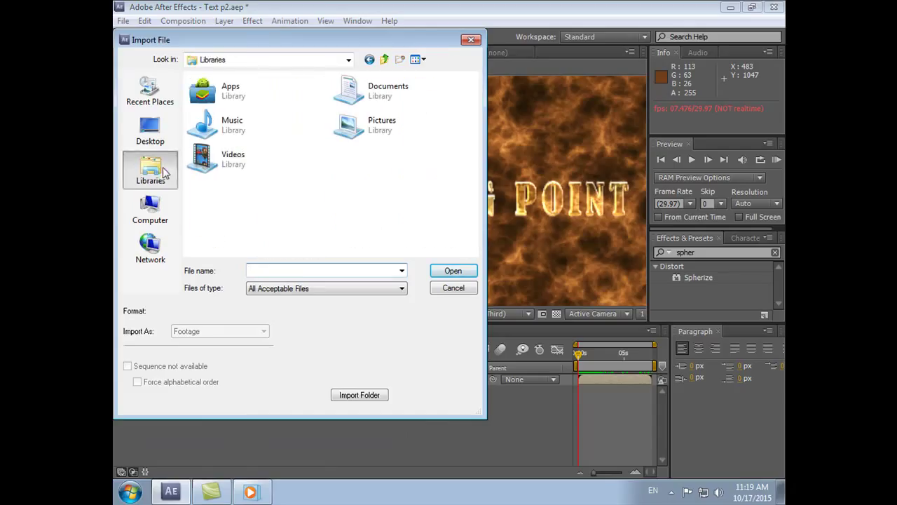
pyautogui.click(150, 126)
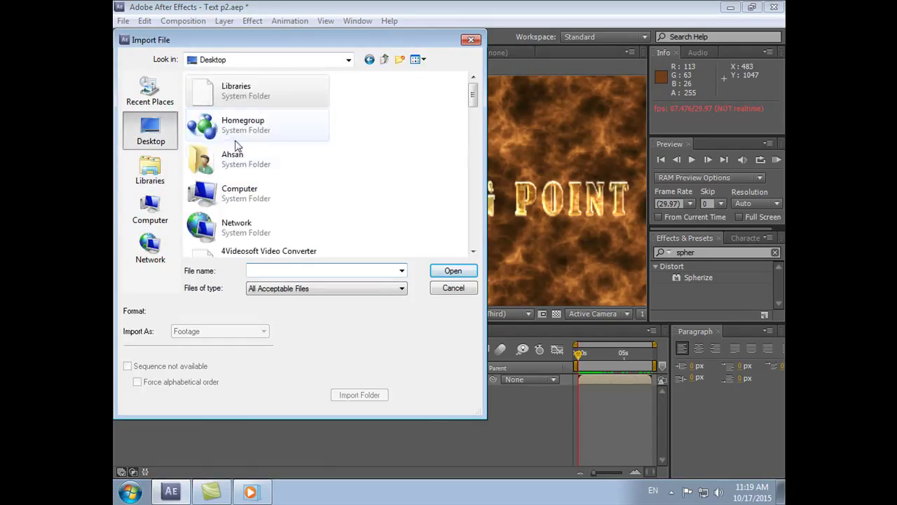
pyautogui.doubleClick(235, 153)
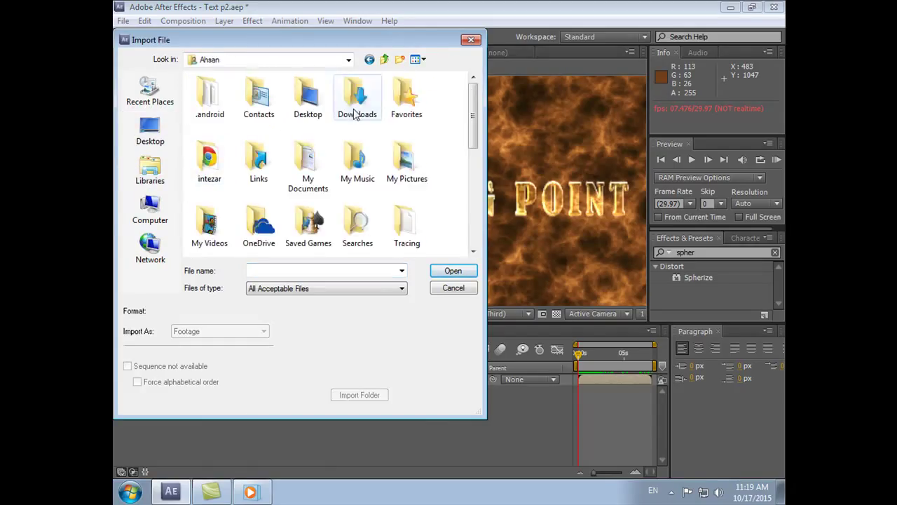
pyautogui.doubleClick(354, 114)
# Select the Tsunami Wave 2 MP3 sound effect and import it into the project.
pyautogui.moveTo(474, 96); pyautogui.dragTo(471, 220)
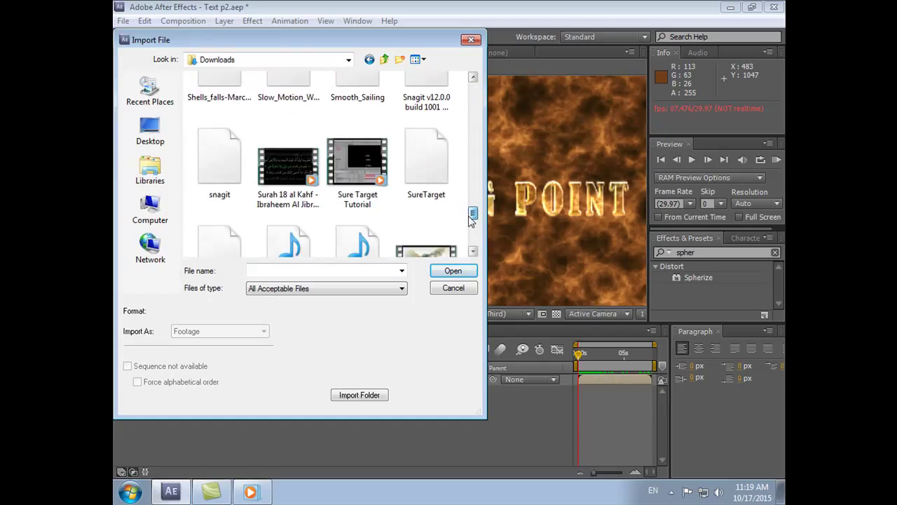
pyautogui.scroll(-1, 471, 220)
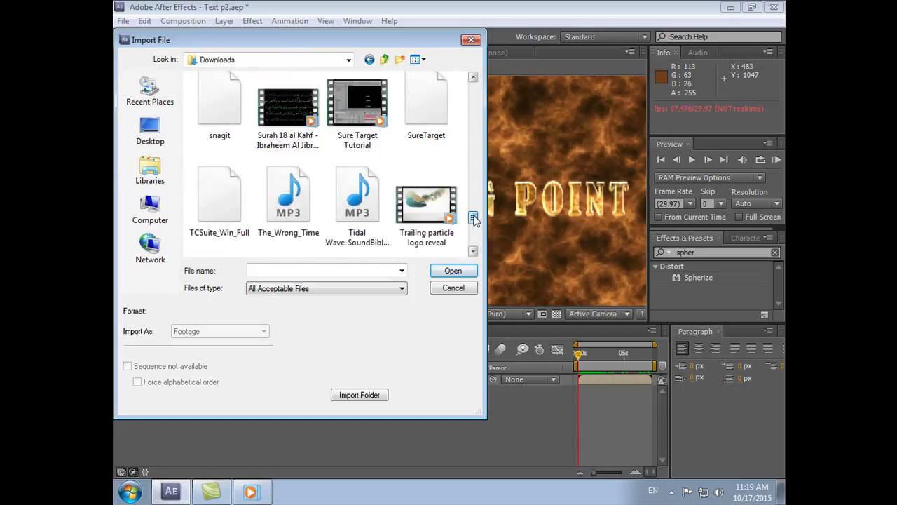
pyautogui.scroll(-1, 473, 221)
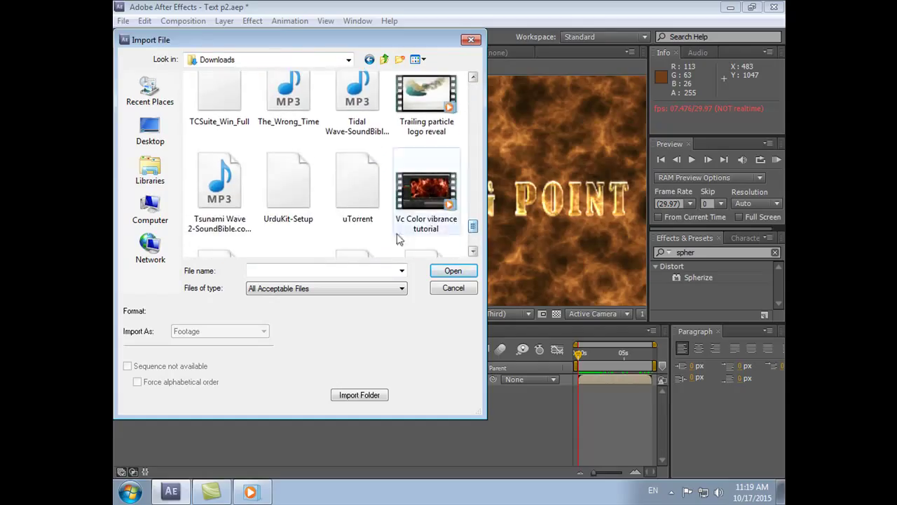
pyautogui.click(223, 232)
pyautogui.click(449, 272)
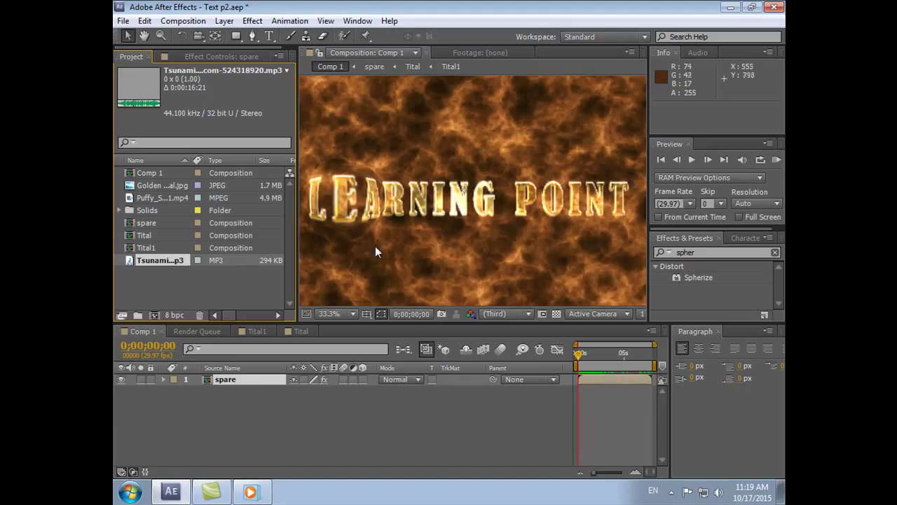
pyautogui.doubleClick(174, 260)
pyautogui.click(776, 160)
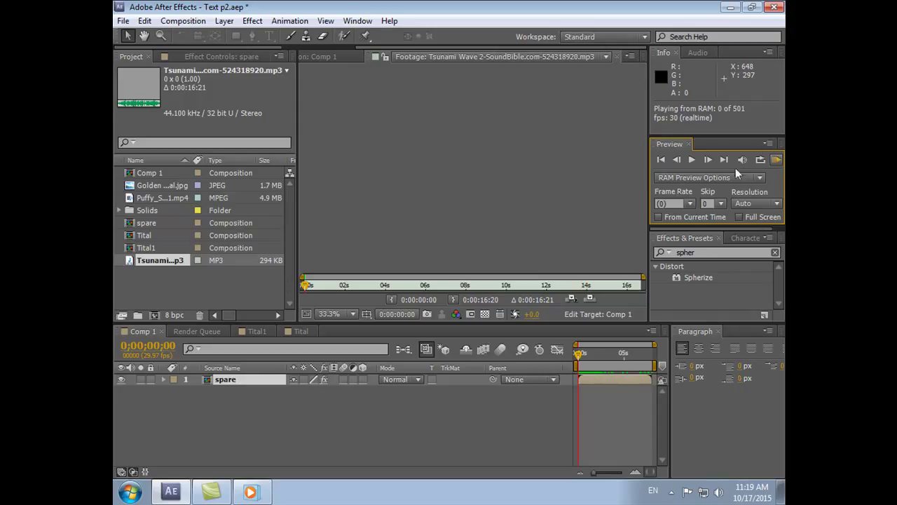
pyautogui.click(616, 56)
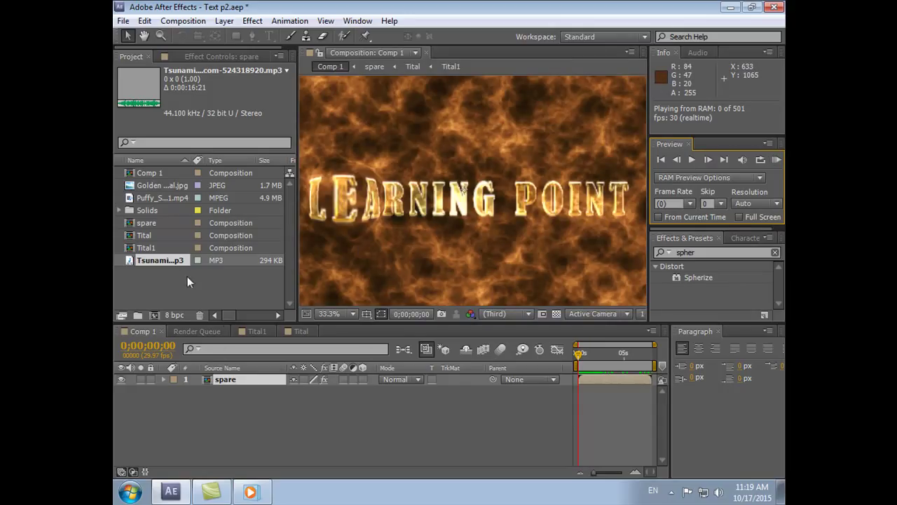